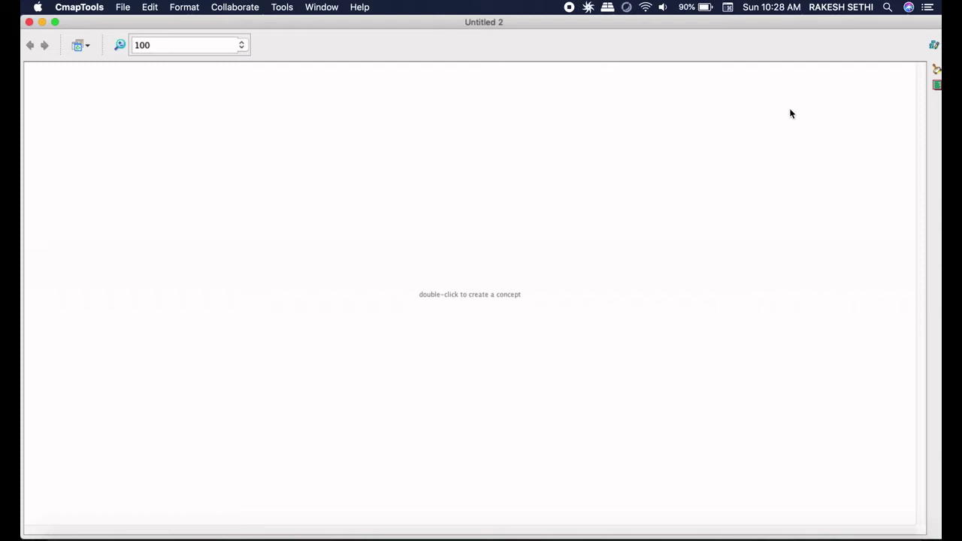
- Show the Styles palette and move it fully into view over the empty map
left_click(320, 9)
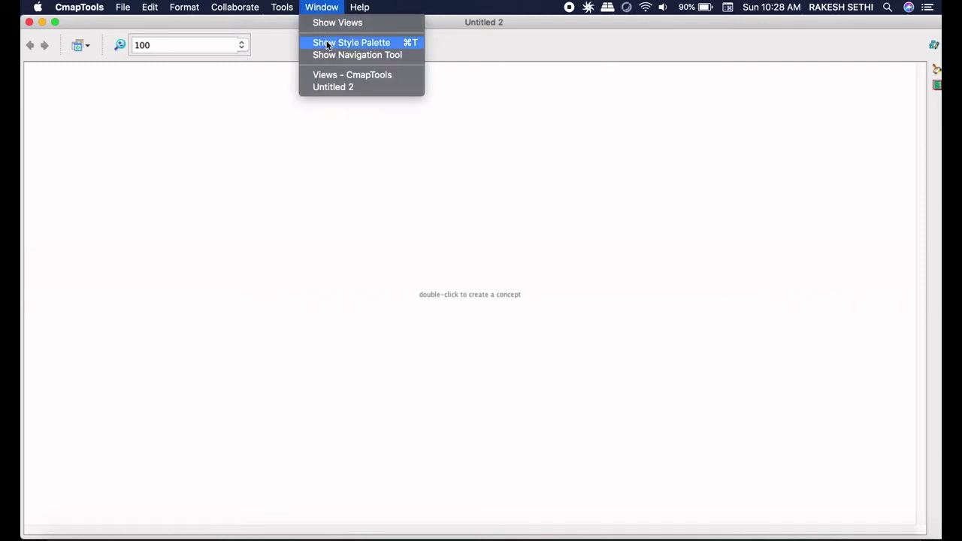
left_click(328, 43)
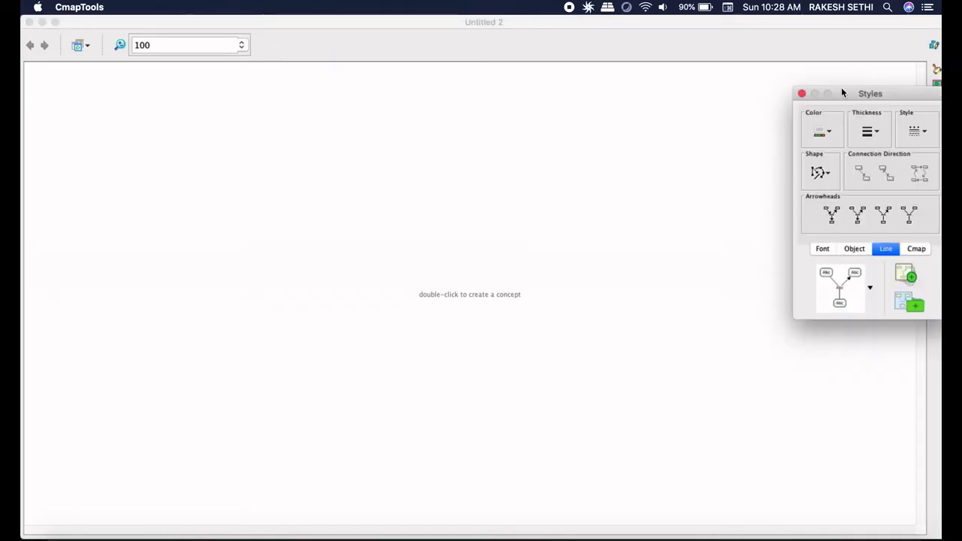
left_click_drag(841, 93, 800, 119)
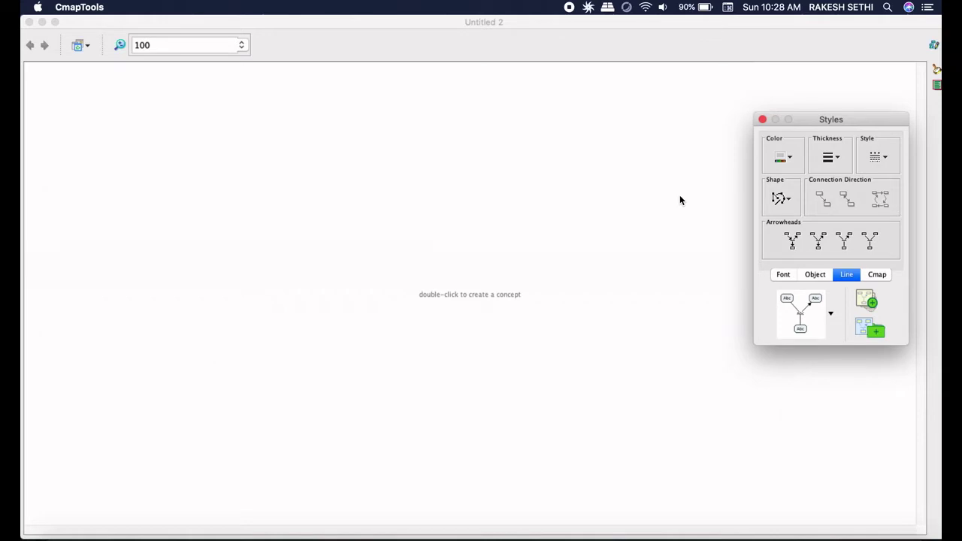
- Create a new concept near the middle of the blank map and enlarge its box
right_click(453, 218)
left_click(474, 230)
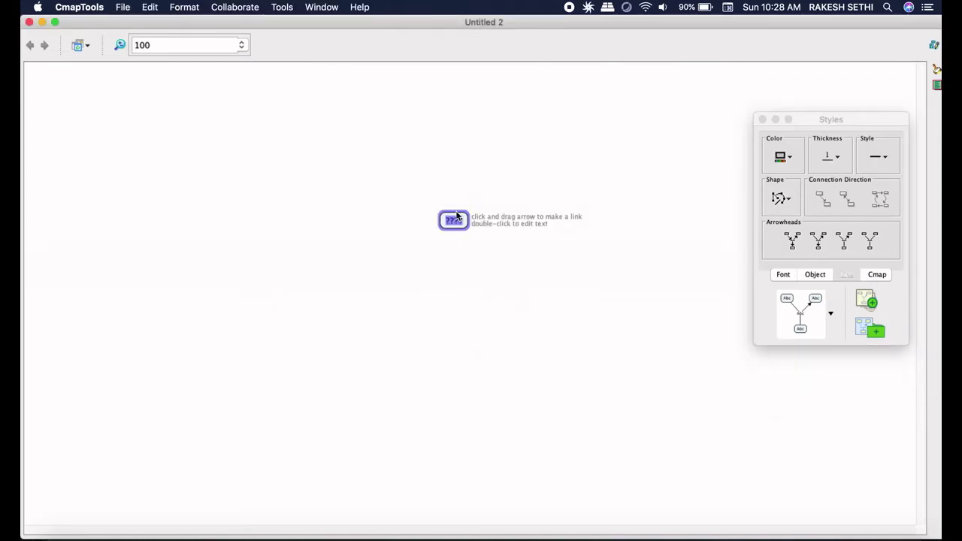
left_click(467, 223)
mouse_move(466, 229)
left_click_drag(466, 225, 493, 236)
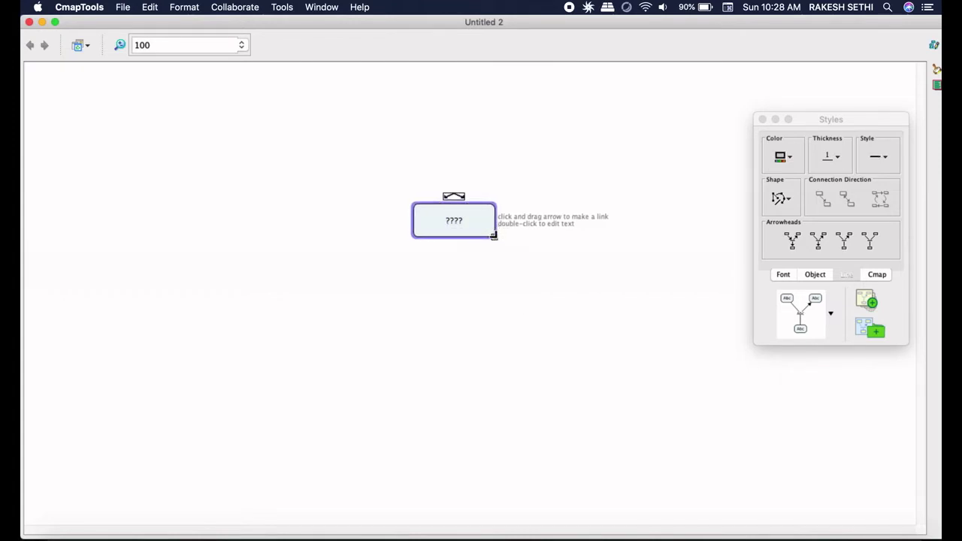
- Set the new concept's text to Times New Roman, size 32
double_click(454, 222)
left_click(781, 275)
left_click(841, 149)
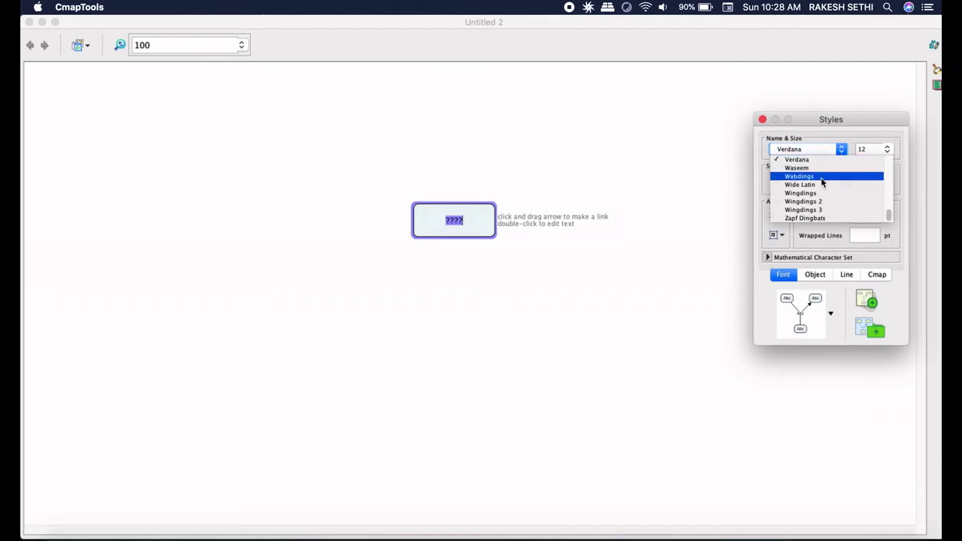
scroll(826, 175, "up", 3)
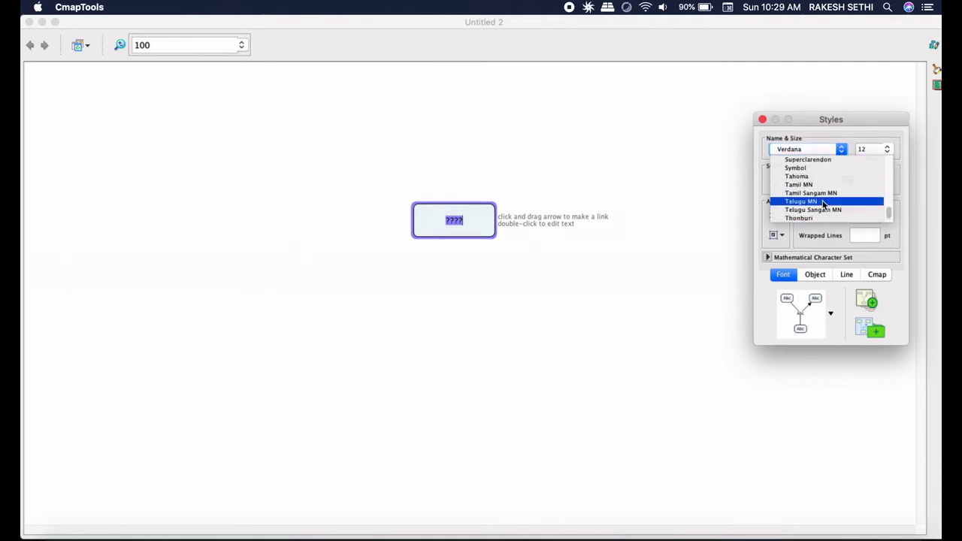
scroll(822, 201, "down", 2)
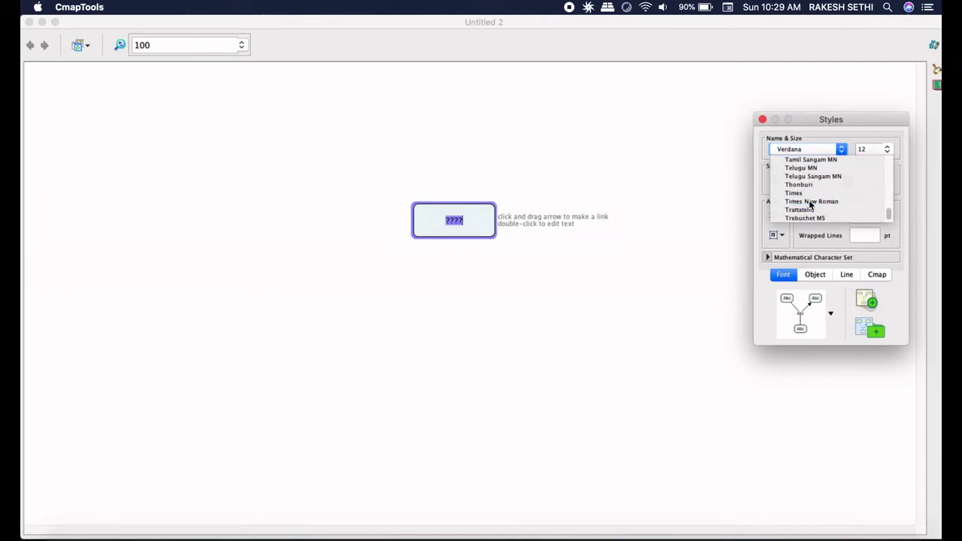
left_click(821, 200)
left_click(886, 151)
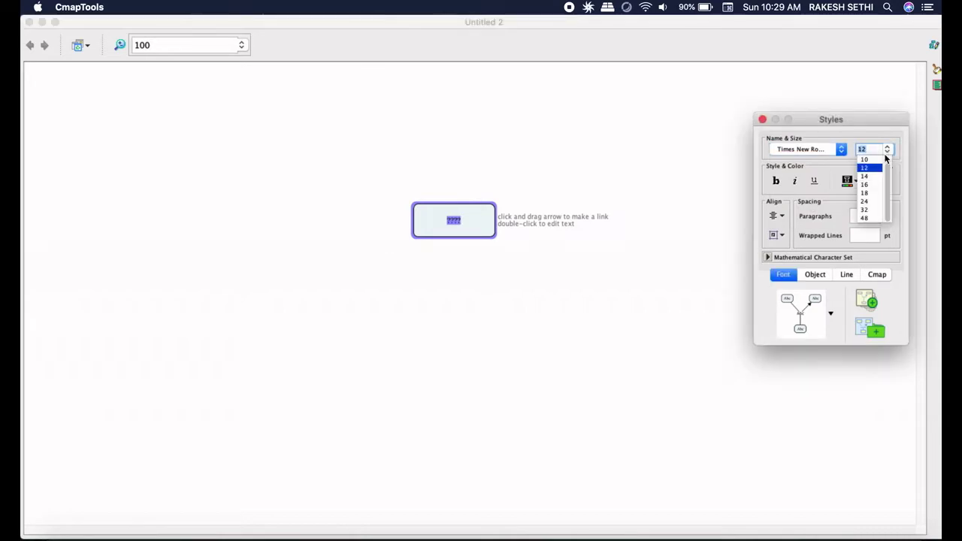
left_click(865, 210)
left_click(781, 215)
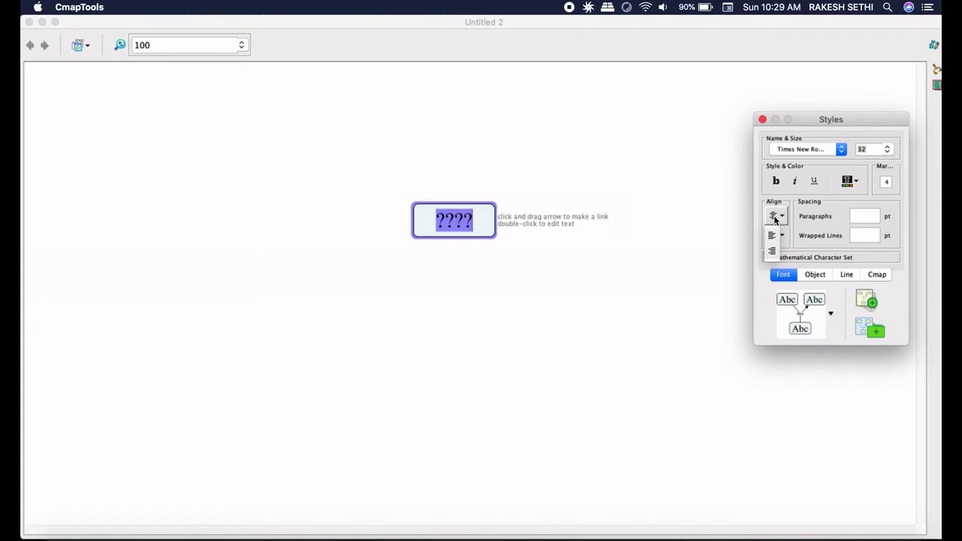
left_click(782, 235)
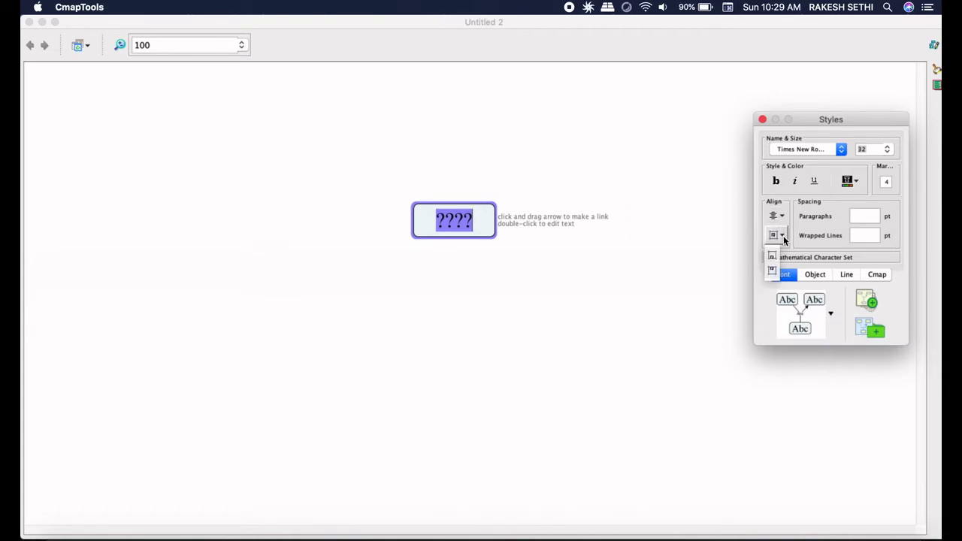
left_click(724, 250)
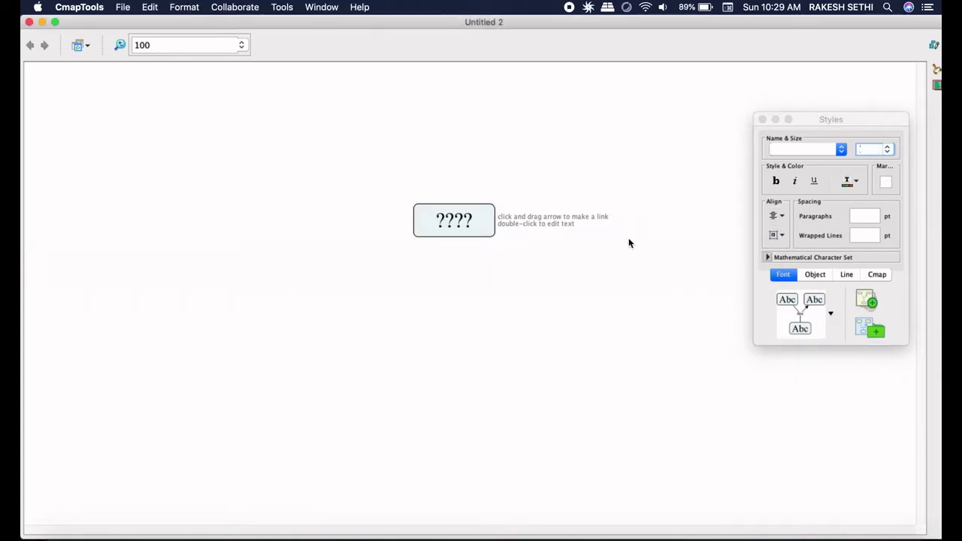
left_click(850, 182)
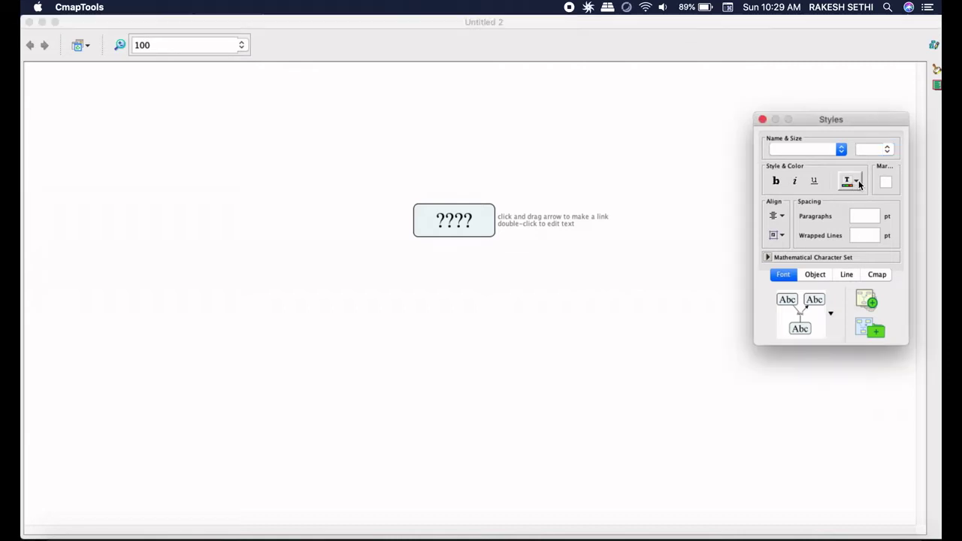
left_click(619, 252)
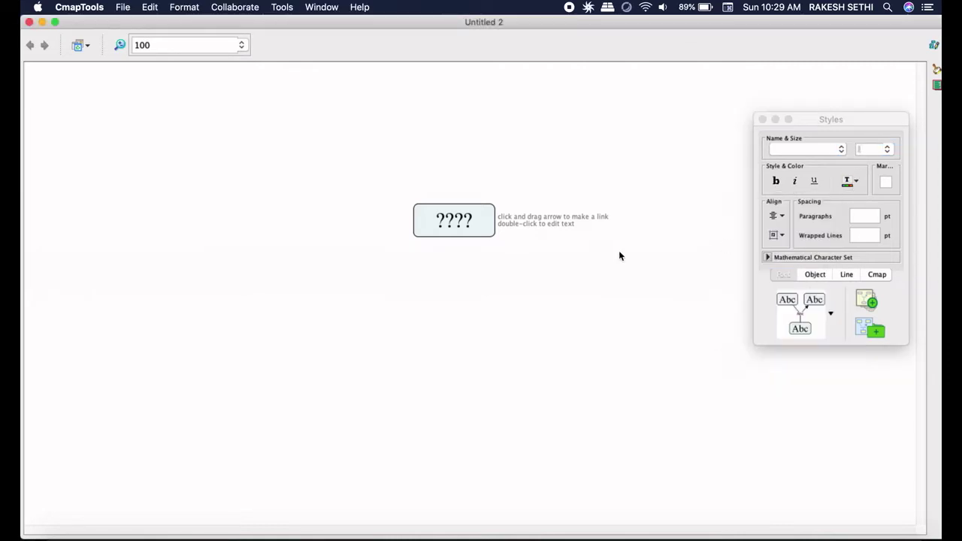
- Replace the concept's placeholder text with "Plants"
double_click(447, 221)
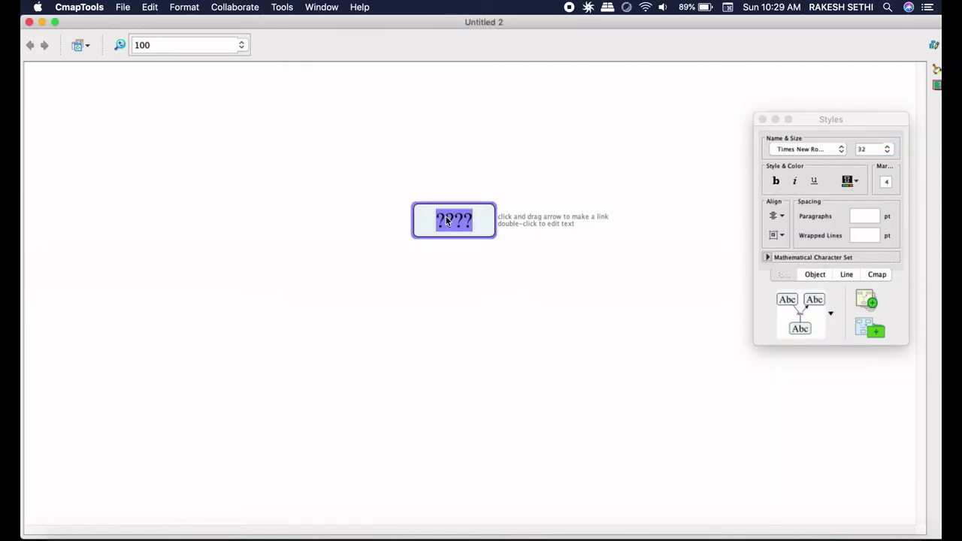
type("Plants")
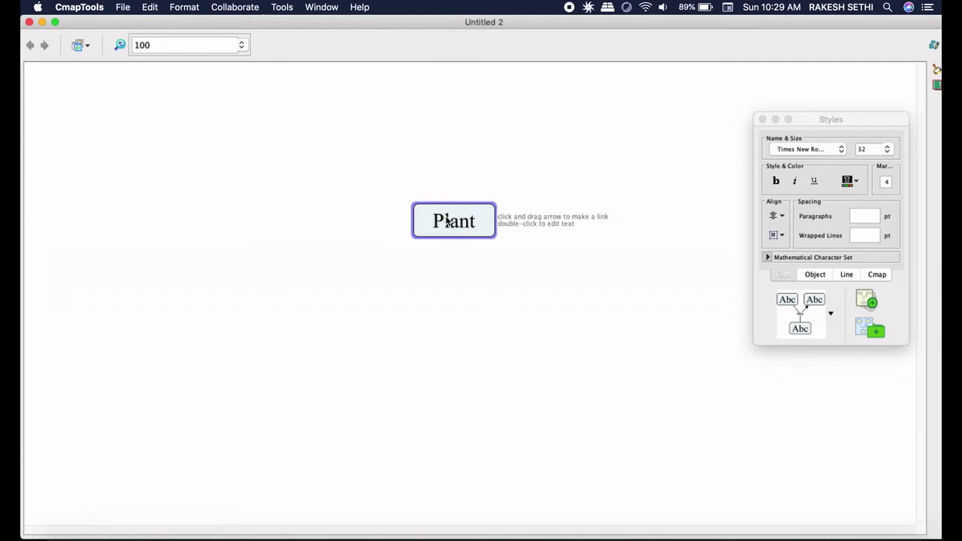
left_click(514, 260)
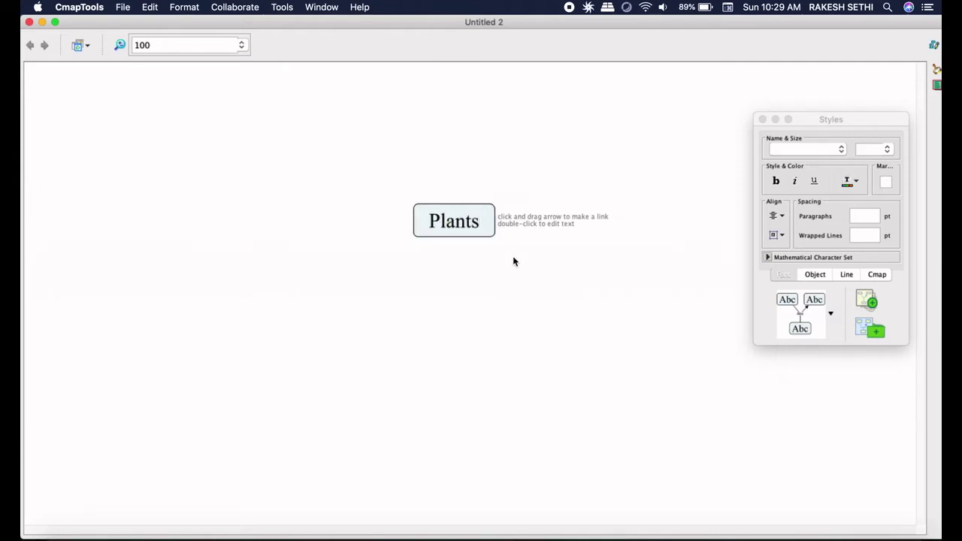
- Change the font color of the "Plants" concept's text to red
left_click(440, 222)
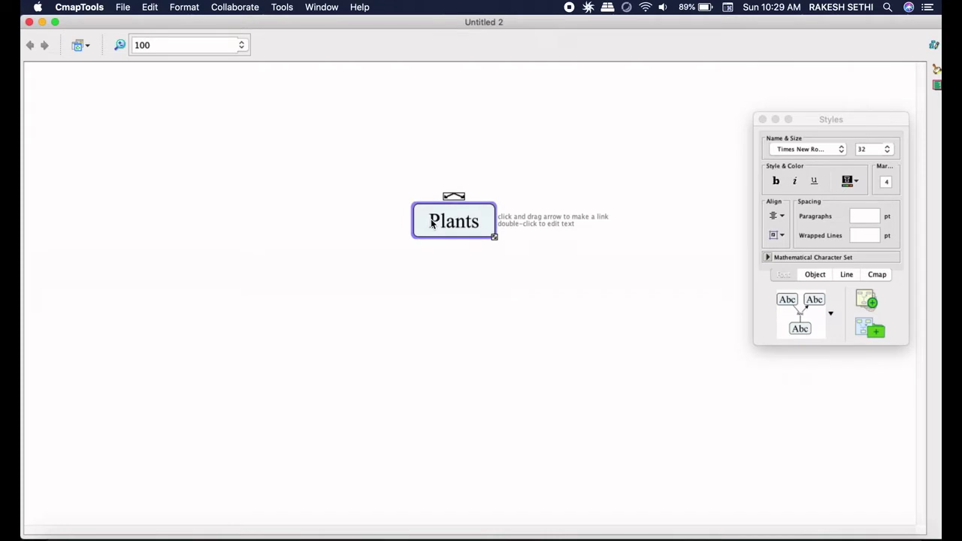
double_click(441, 223)
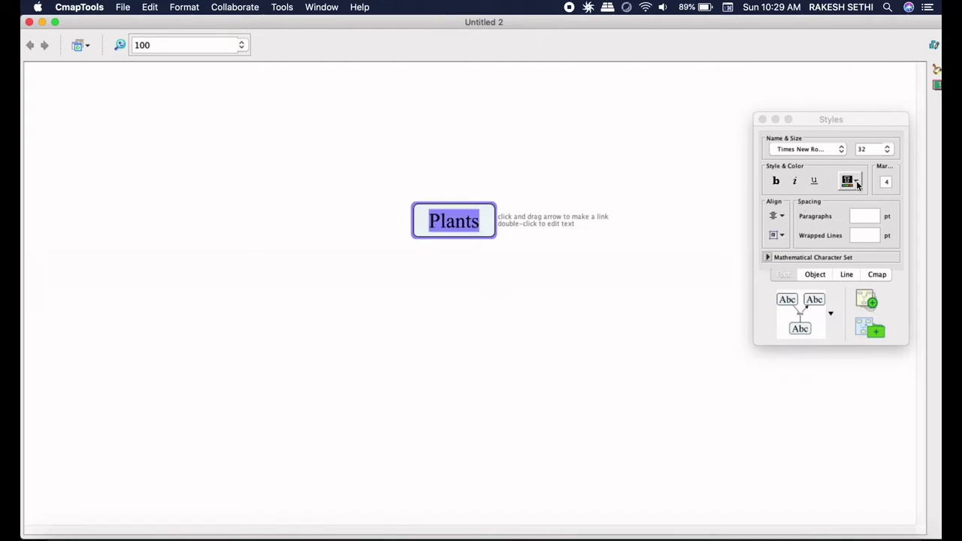
left_click(853, 182)
left_click(730, 241)
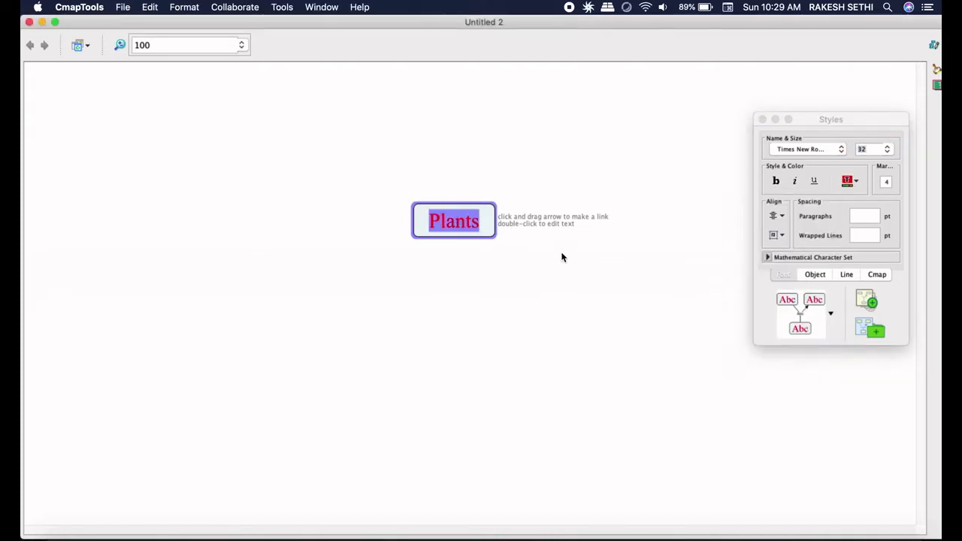
left_click(537, 266)
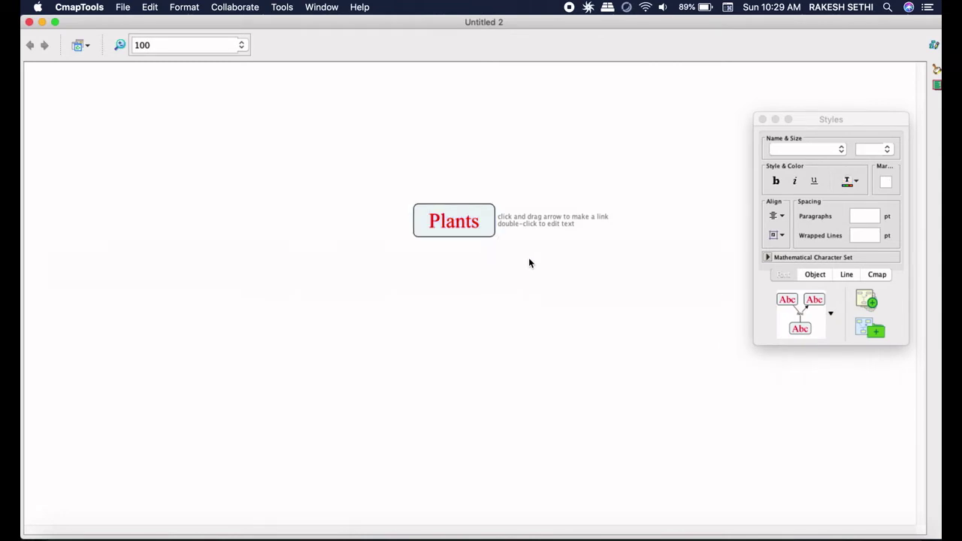
- Link the Plants concept to a new concept below it and label the link "parts" in font size 16
left_click(488, 230)
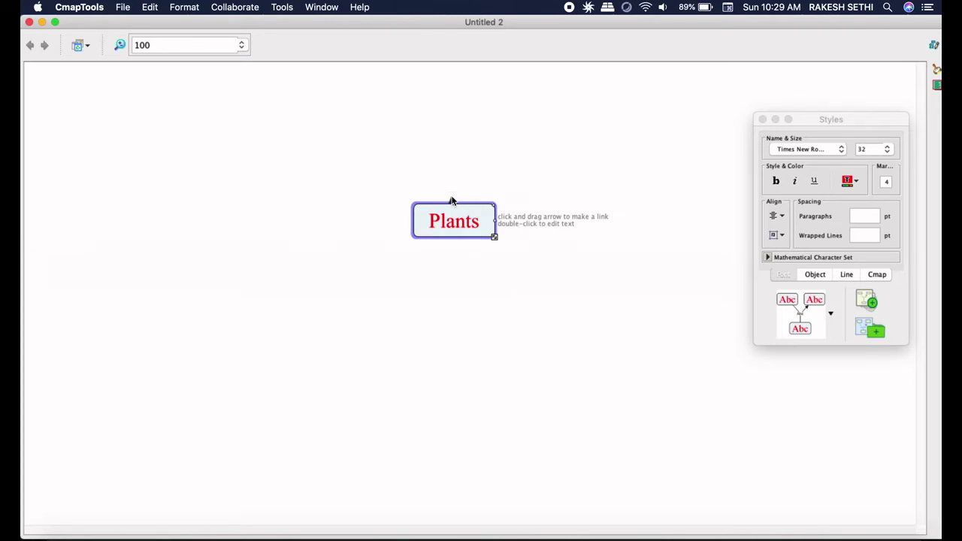
left_click_drag(453, 198, 457, 361)
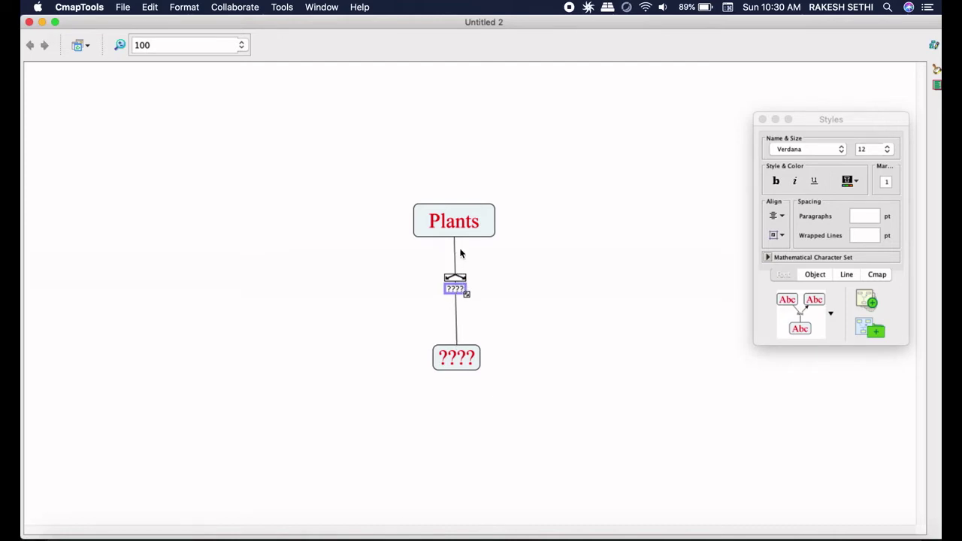
double_click(455, 290)
left_click(887, 149)
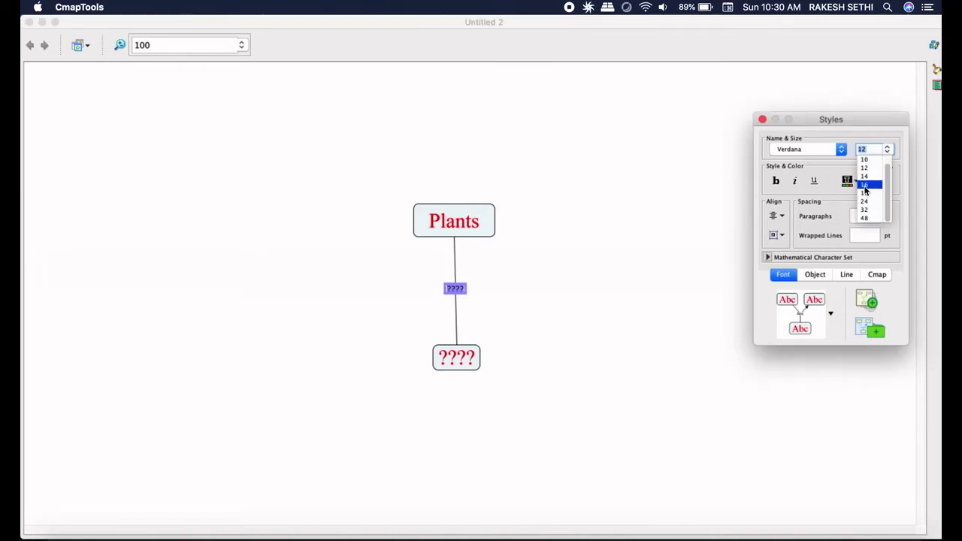
left_click(866, 185)
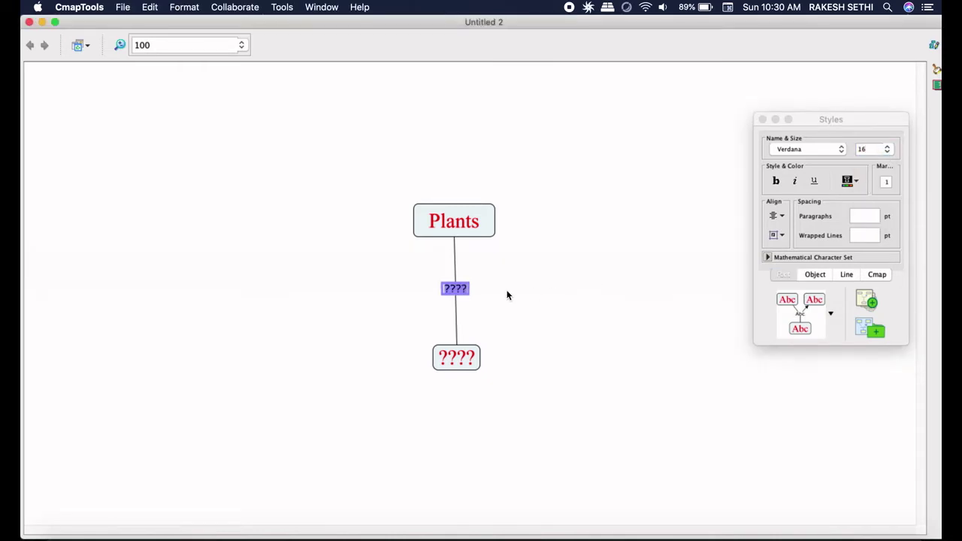
type("parts")
left_click(488, 299)
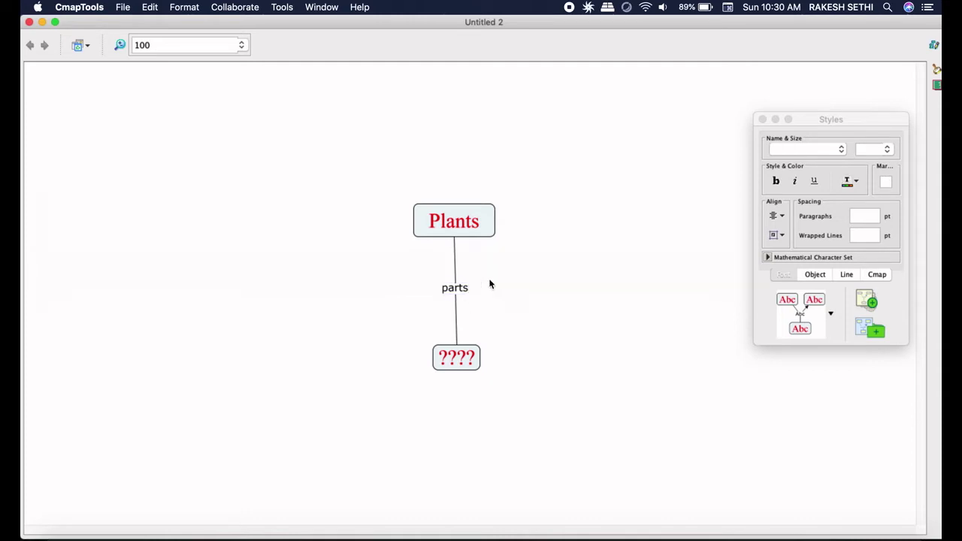
left_click(465, 363)
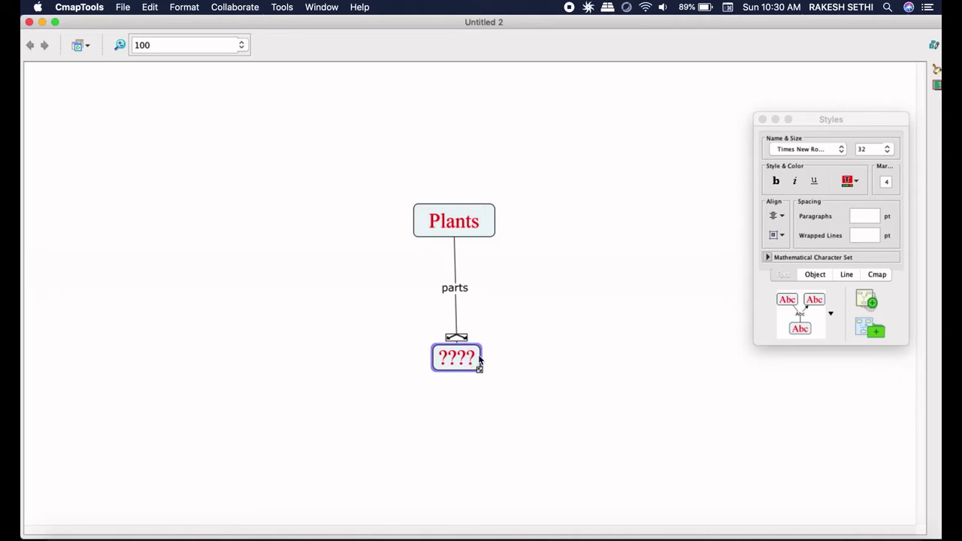
left_click(459, 294)
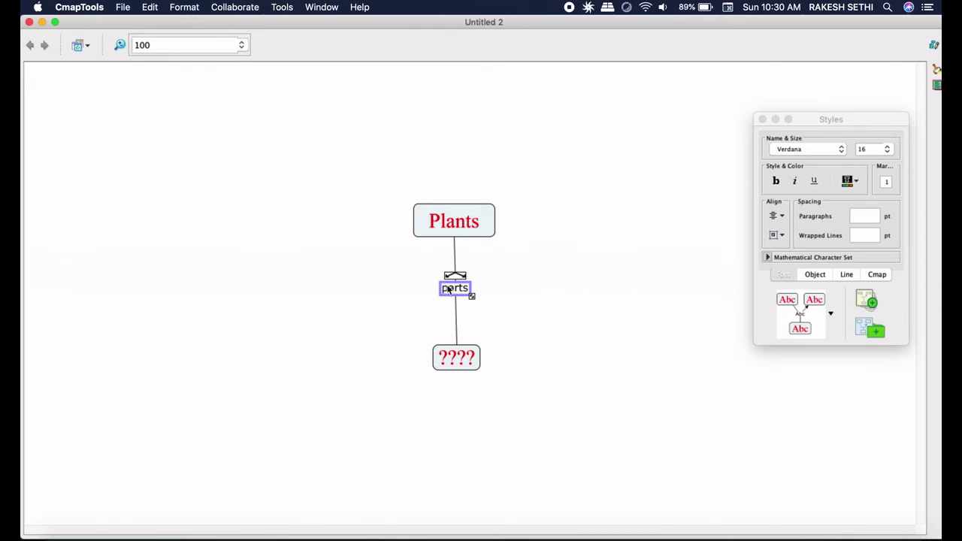
left_click(461, 364)
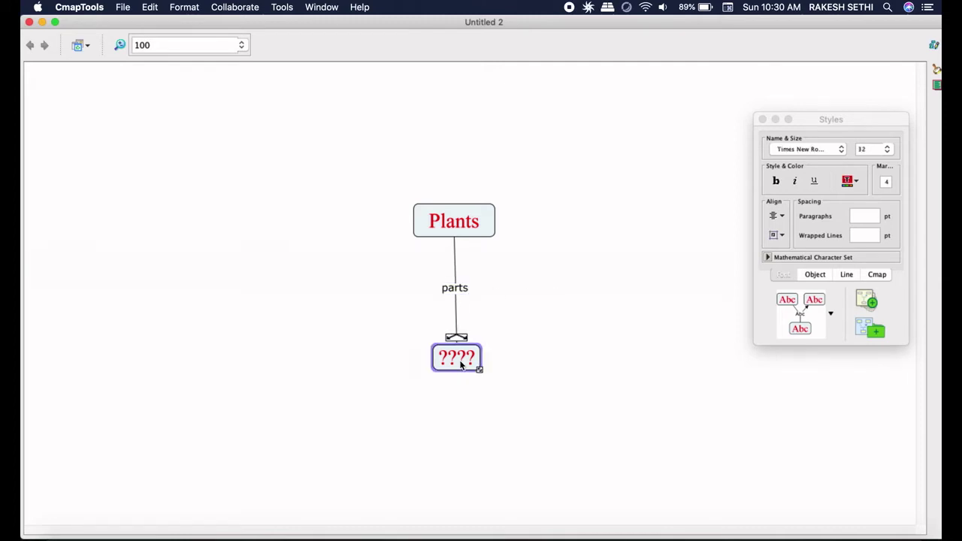
left_click(477, 226)
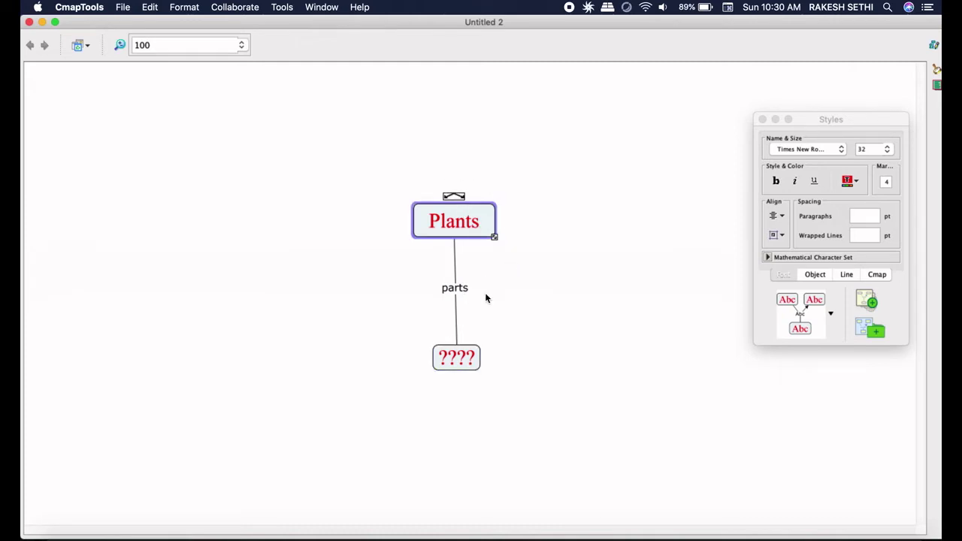
left_click(471, 359)
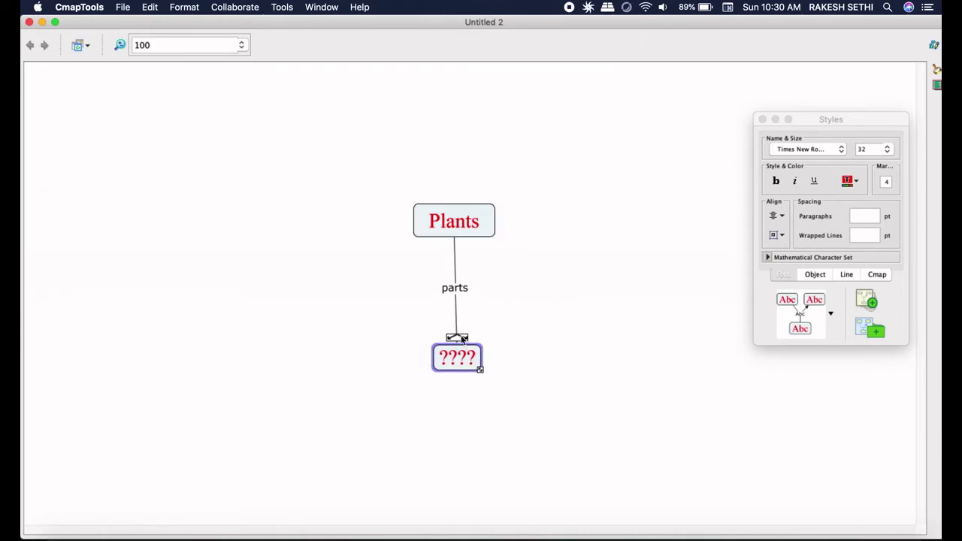
left_click(482, 328)
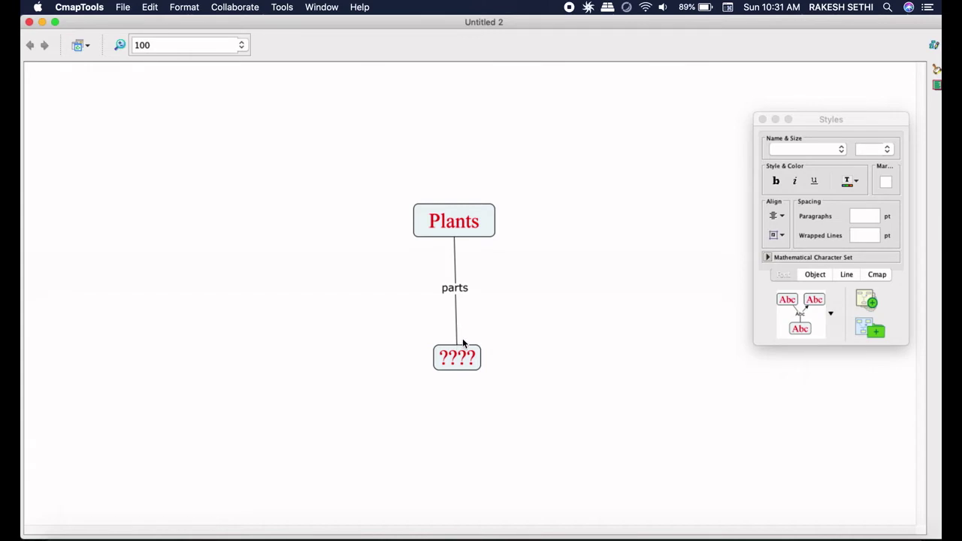
left_click(845, 275)
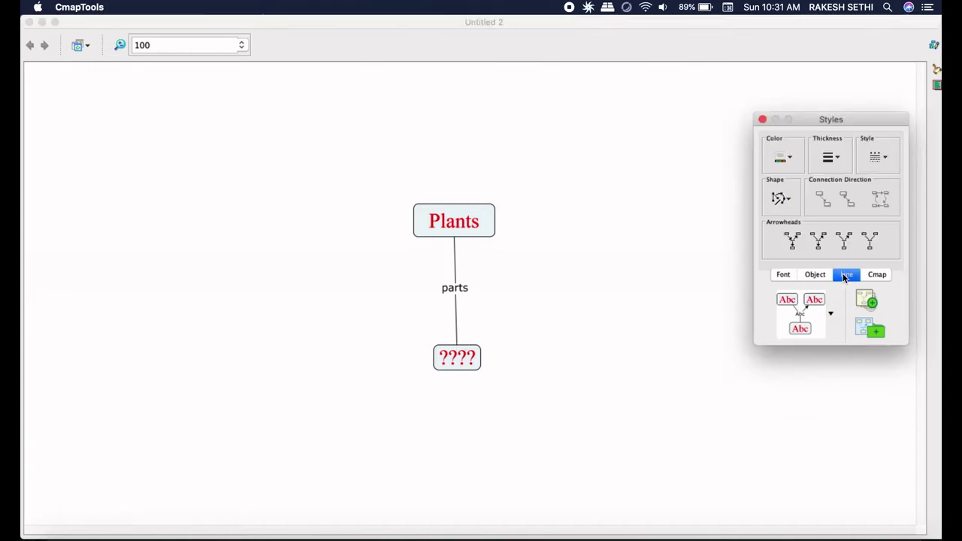
left_click(793, 246)
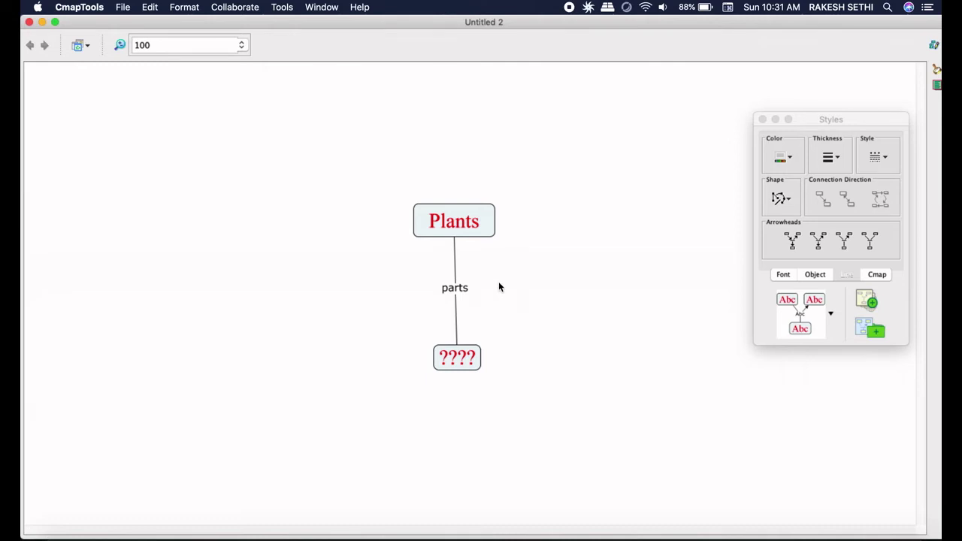
- Add a new concept to the right of the "parts" linking phrase and connect the phrase to it
right_click(559, 290)
left_click(577, 294)
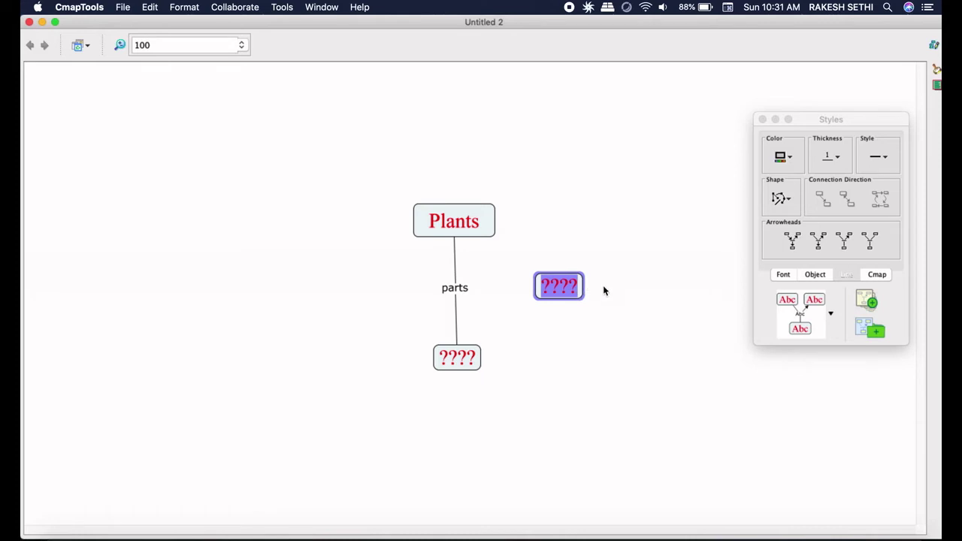
left_click(603, 287)
left_click_drag(579, 287, 592, 290)
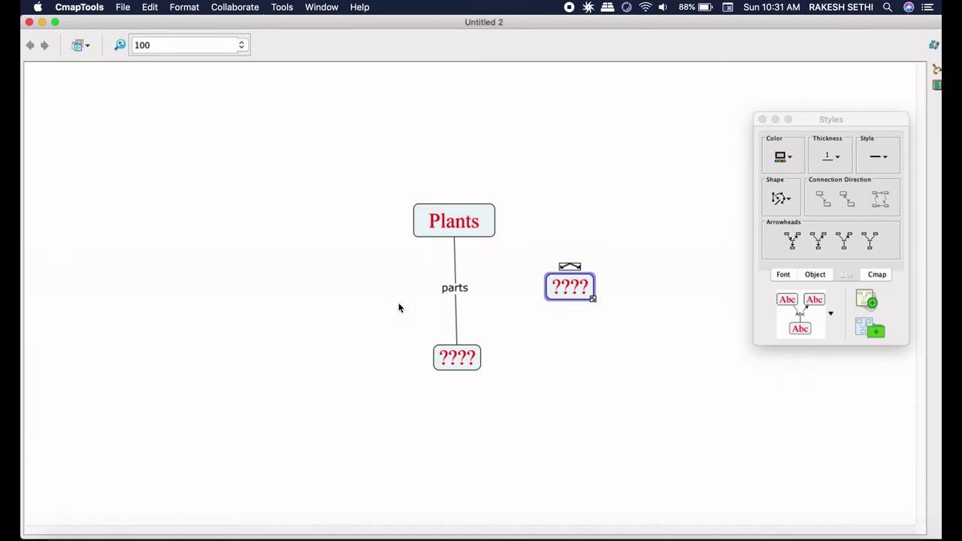
left_click(456, 288)
left_click_drag(464, 278, 547, 291)
left_click(548, 291)
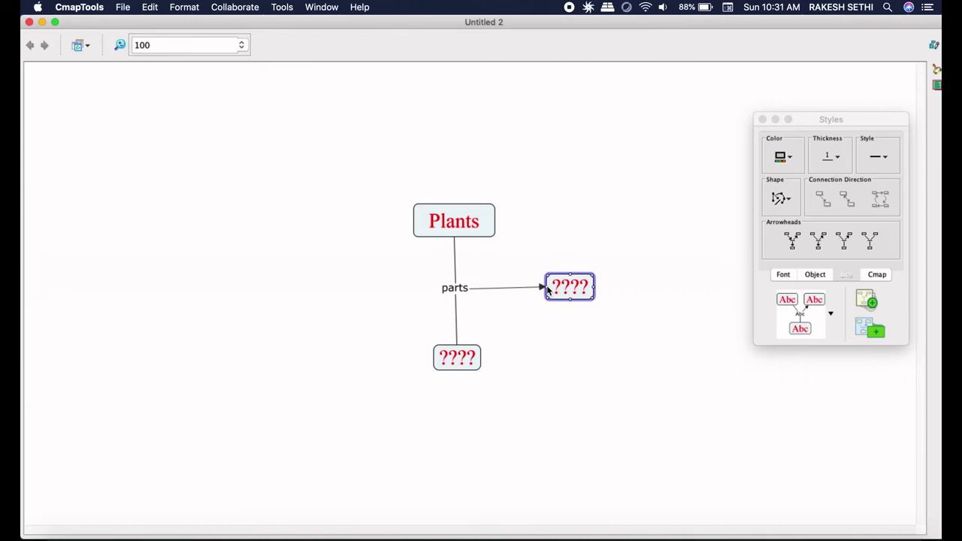
left_click(547, 291)
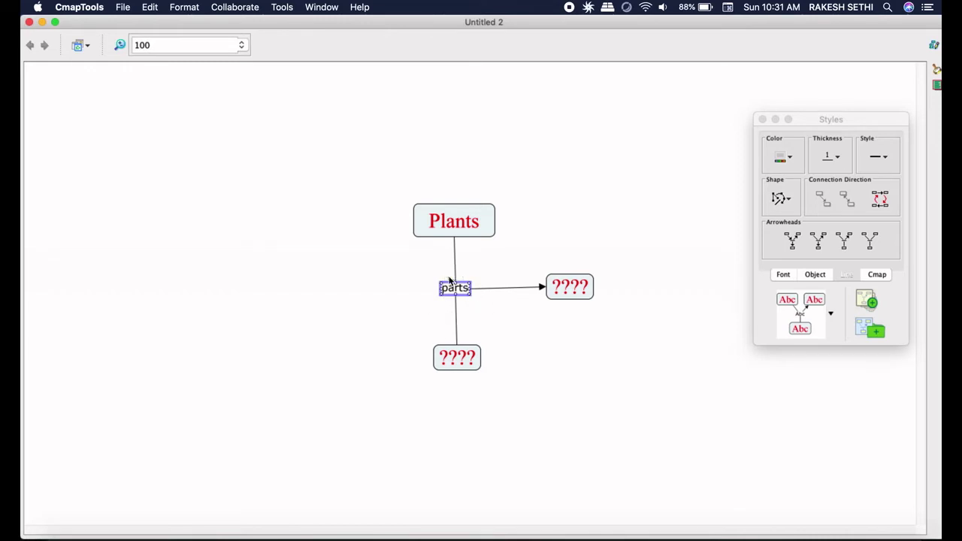
left_click_drag(451, 279, 367, 344)
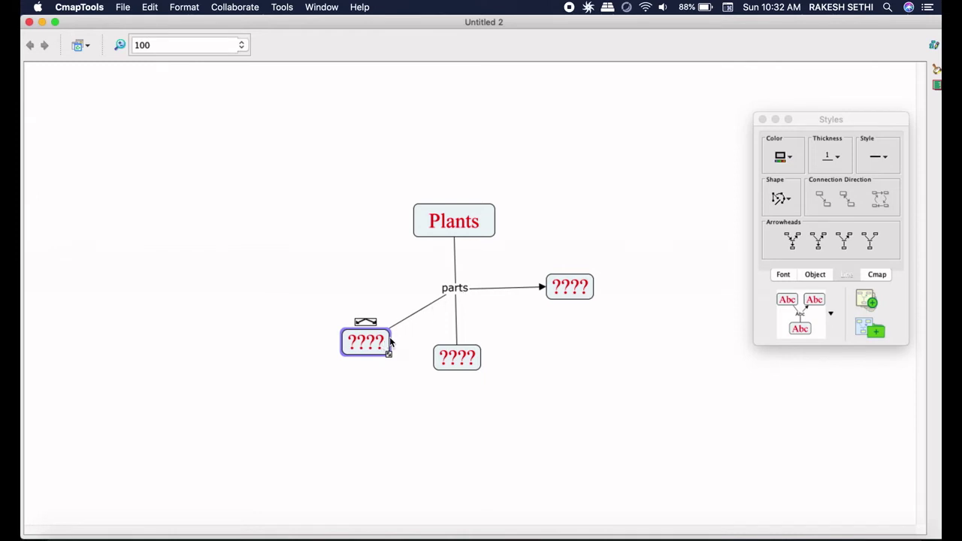
key("Delete")
left_click(452, 286)
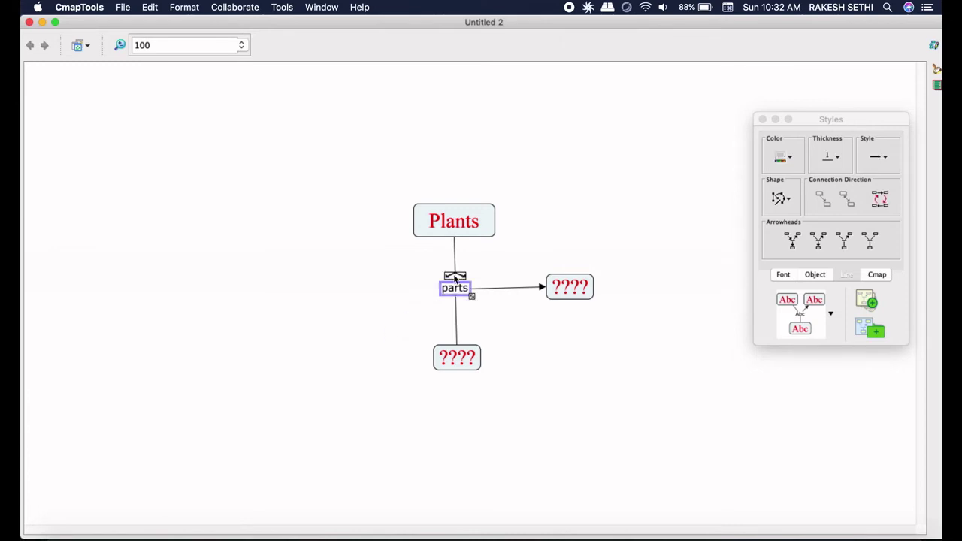
left_click_drag(455, 275, 372, 342)
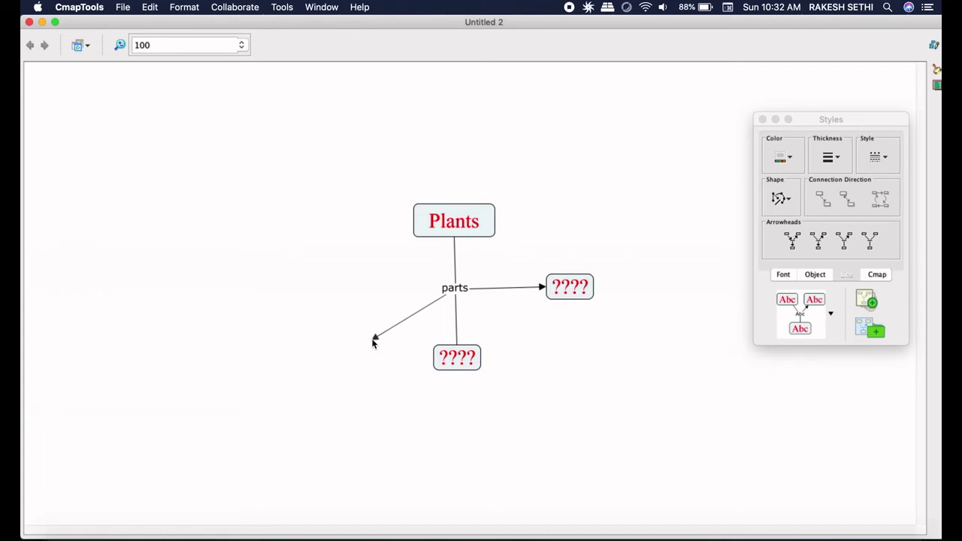
left_click_drag(372, 342, 372, 342)
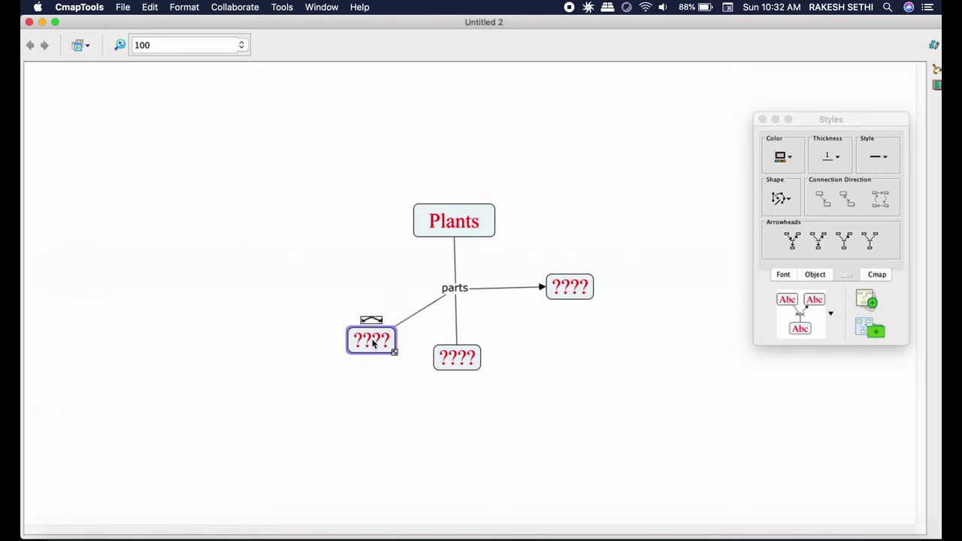
left_click(411, 340)
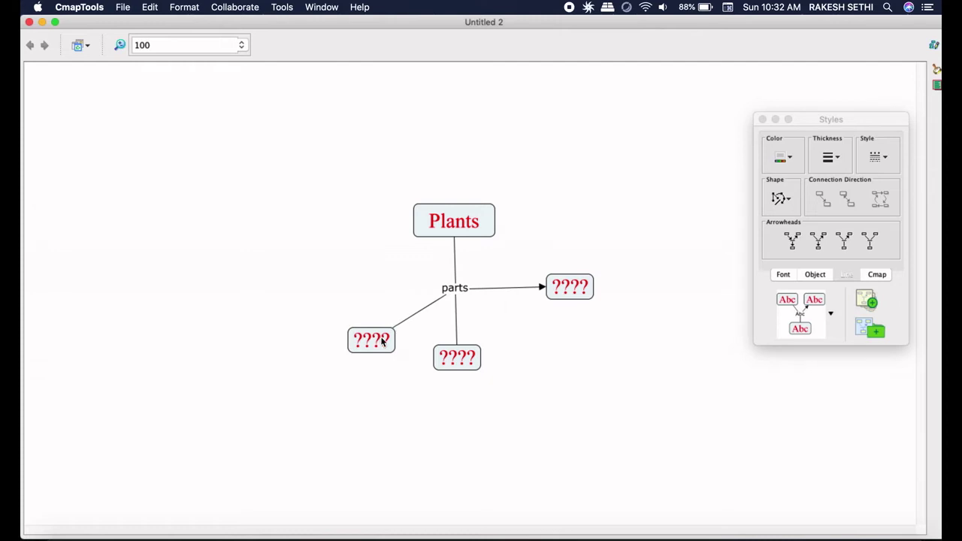
left_click(382, 338)
key("Delete")
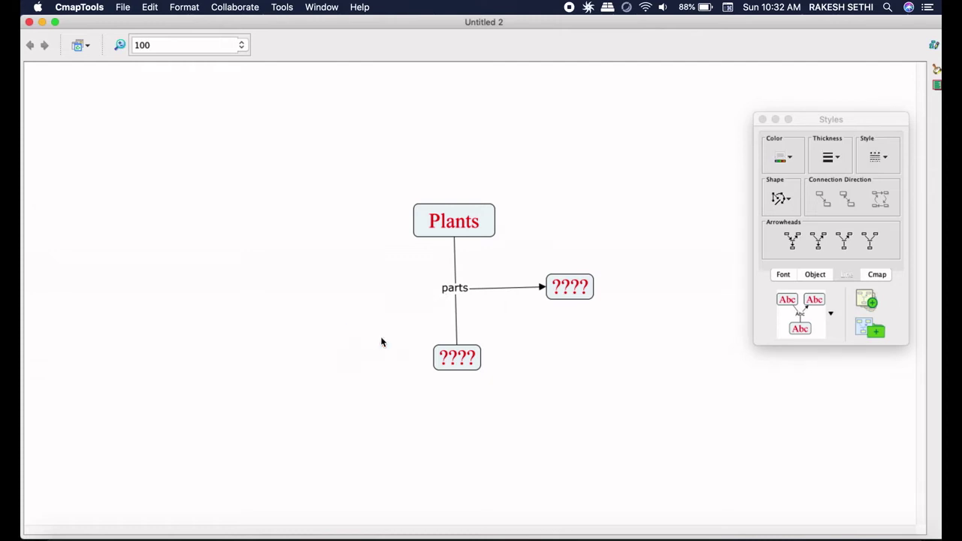
- Create a new concept linked from "parts", placed below and to the left of the phrase
left_click(457, 288)
mouse_move(453, 278)
left_mouse_down()
mouse_move(390, 346)
mouse_move(383, 337)
mouse_move(462, 290)
left_mouse_up()
left_click(790, 238)
left_click(453, 287)
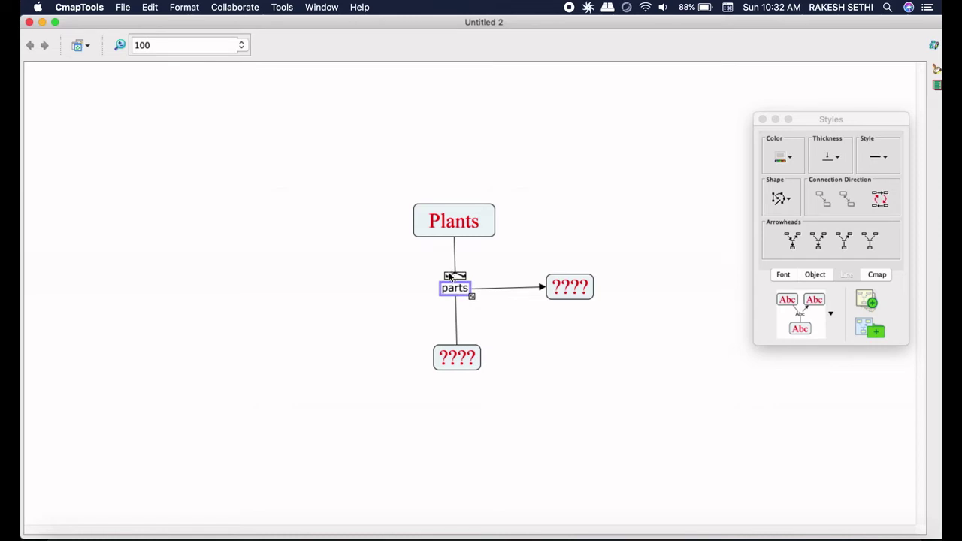
left_click_drag(453, 276, 356, 338)
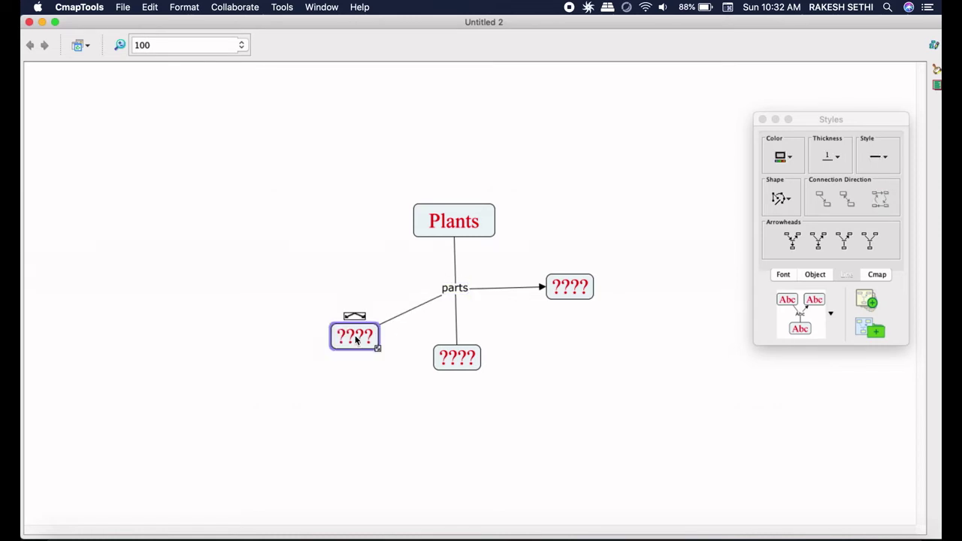
left_click(395, 329)
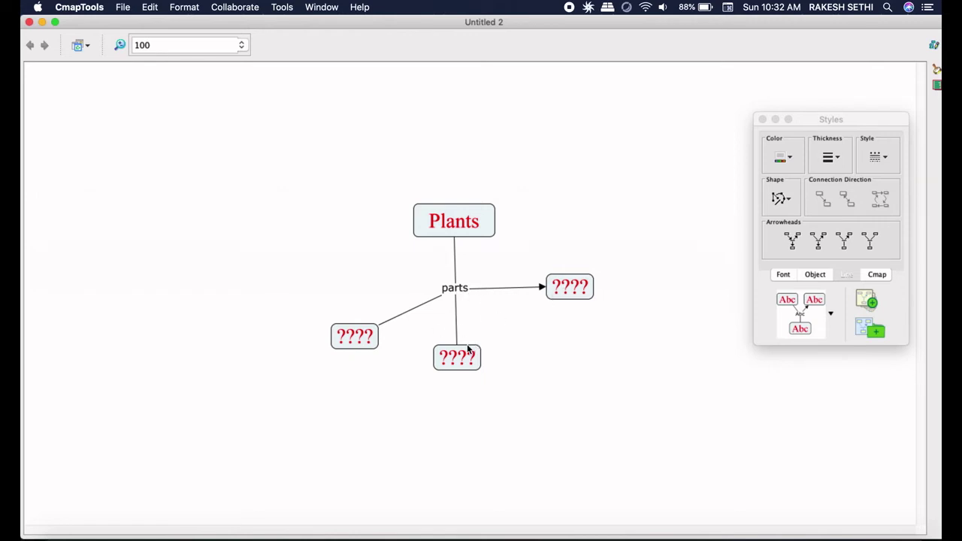
- Add arrowheads to the links from "parts" to the lower-left concept and the concept directly below
left_click(413, 307)
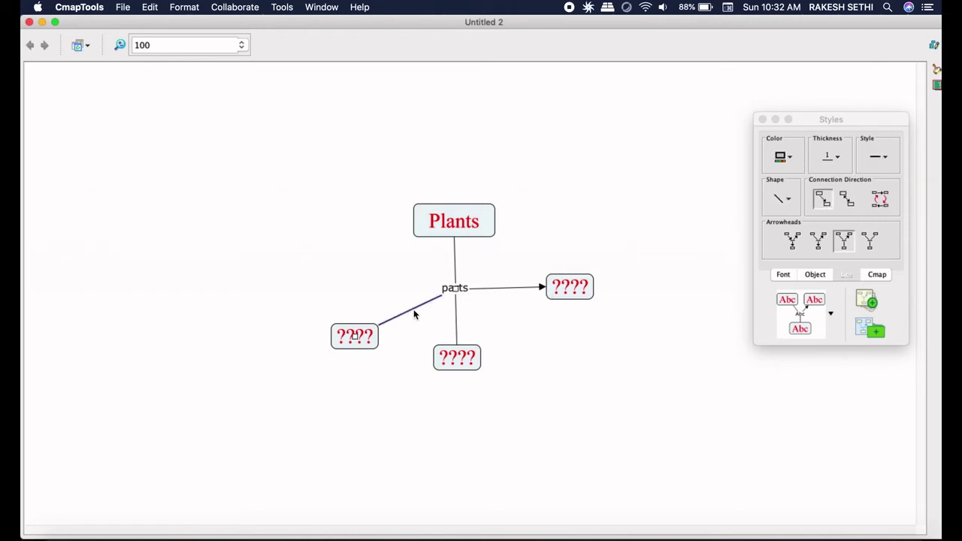
left_click(791, 241)
left_click(456, 330)
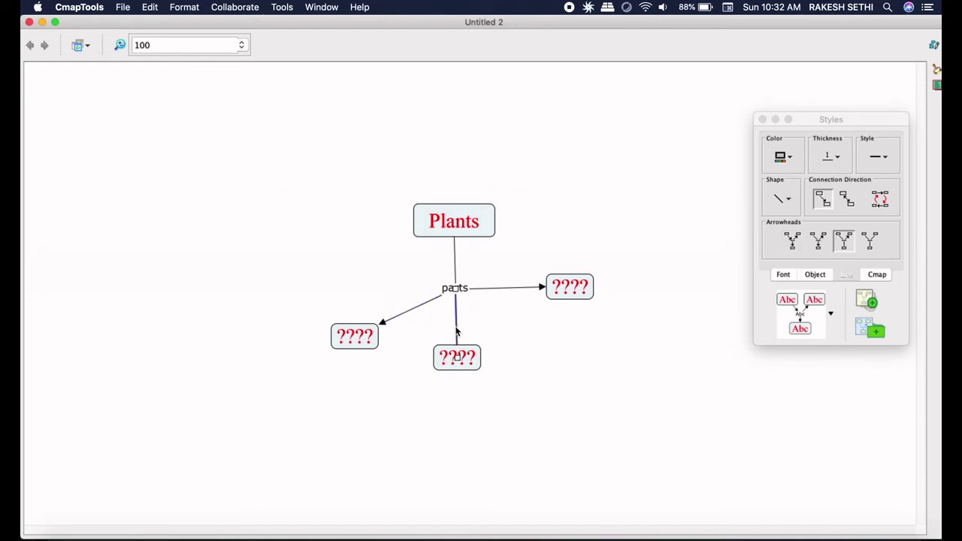
left_click(791, 241)
left_click(494, 343)
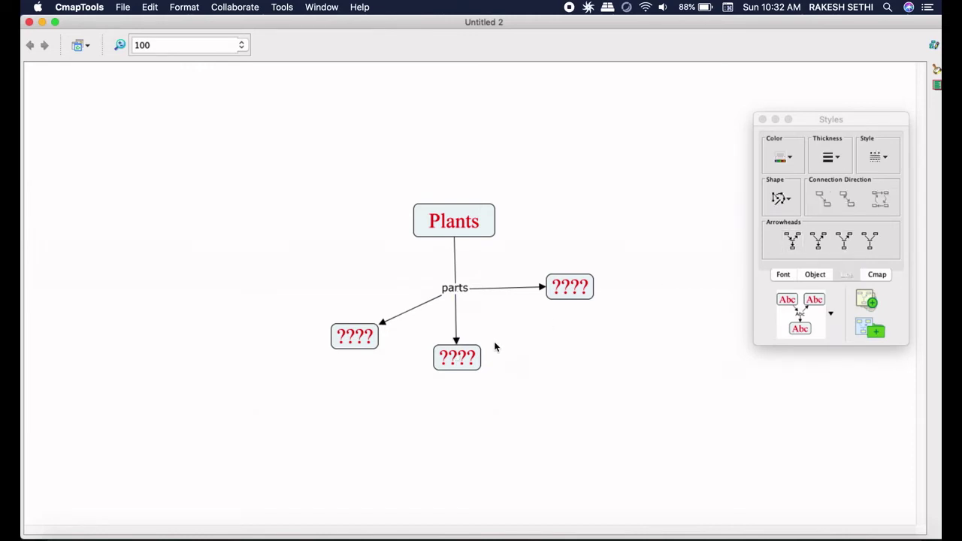
- Create two more concepts linked from "parts", one straight to its left and one to its lower right
left_click(445, 288)
left_click(417, 285)
left_click_drag(450, 281, 314, 284)
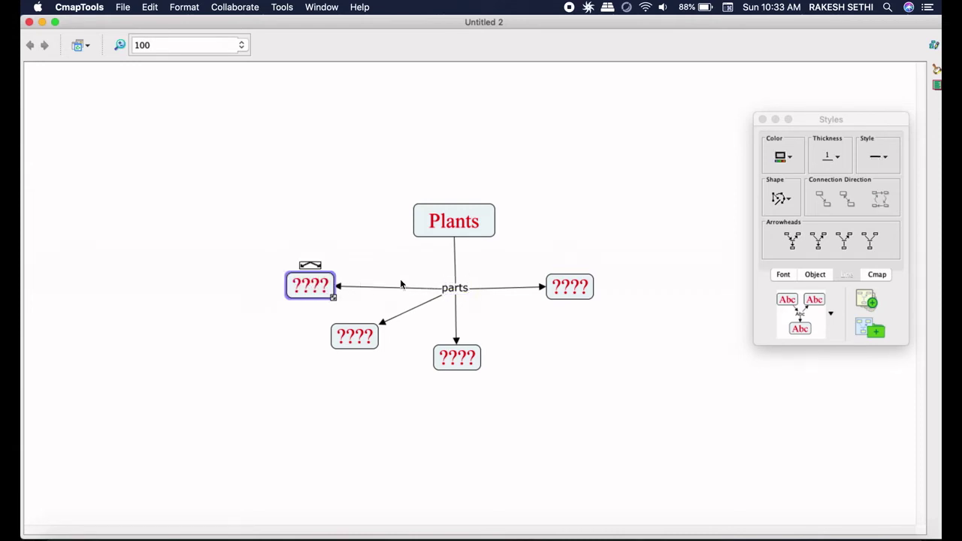
left_click(458, 292)
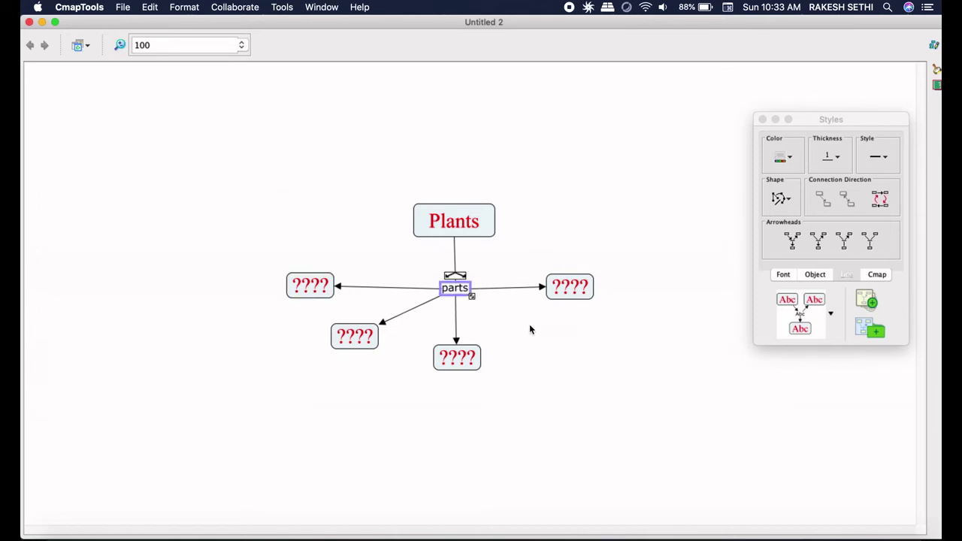
left_click_drag(455, 275, 569, 348)
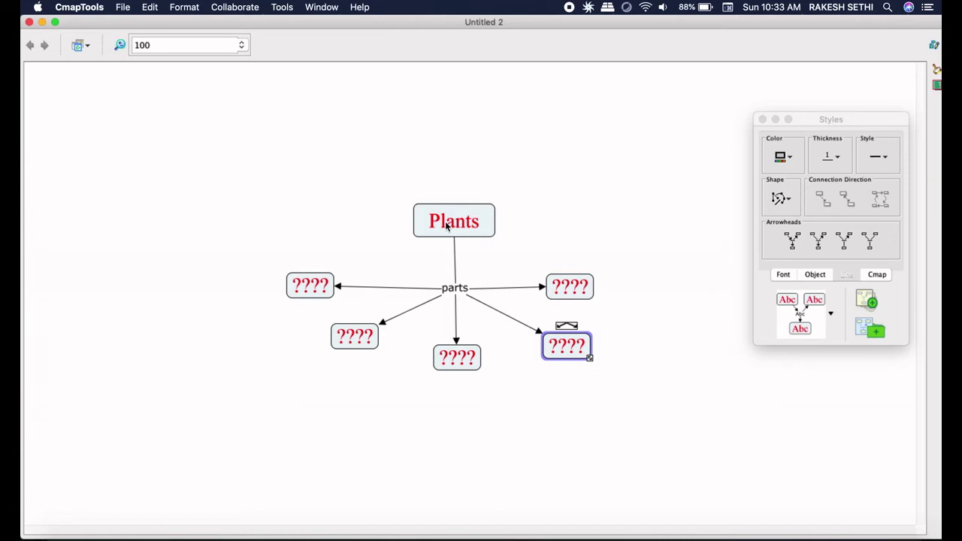
left_click(659, 297)
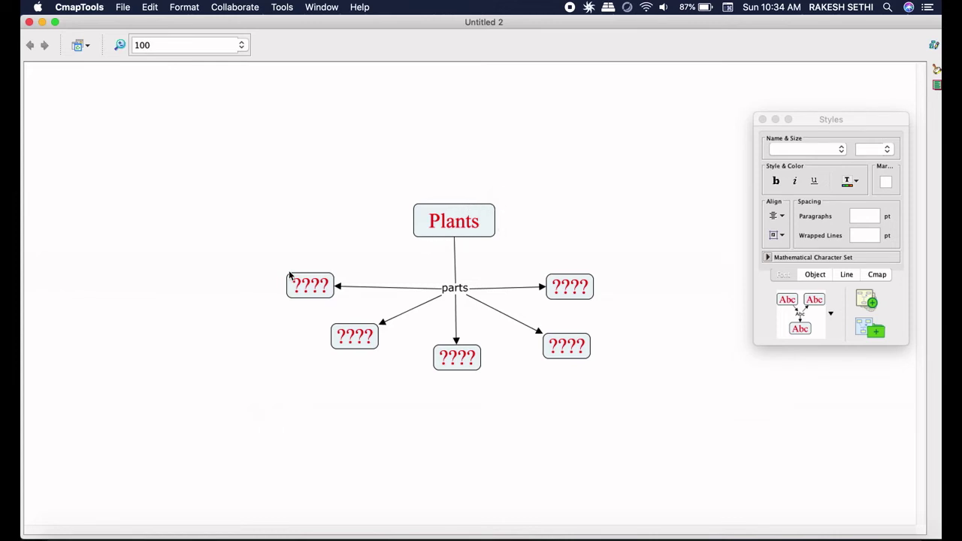
- Set the font size of all five placeholder concepts around "parts" to 24
left_click(308, 287)
left_click(351, 336, "shift")
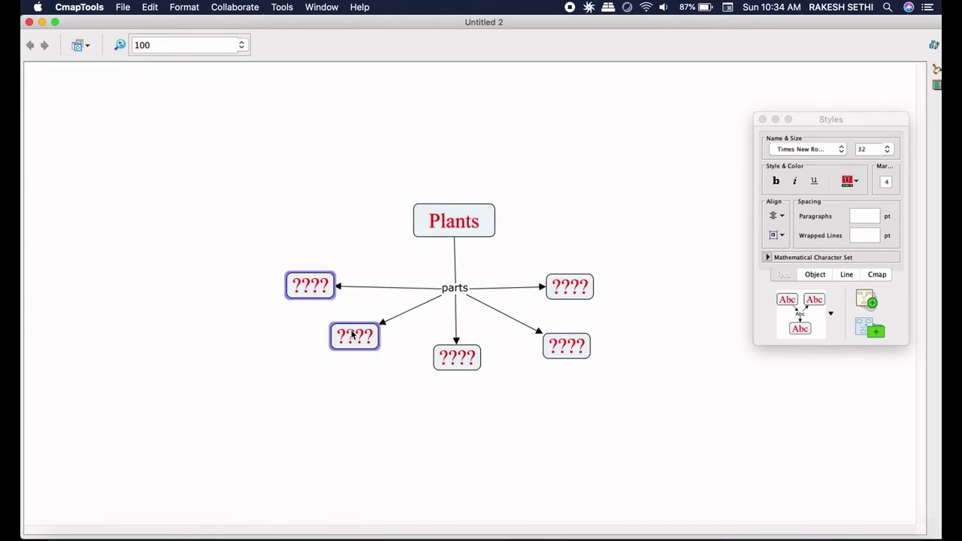
left_click(442, 355, "shift")
left_click(550, 343, "shift")
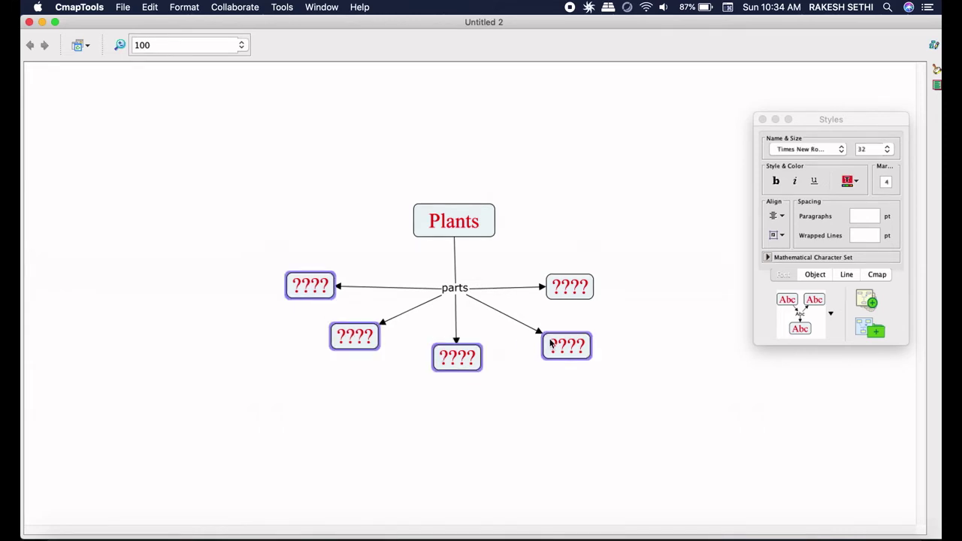
left_click(570, 290, "shift")
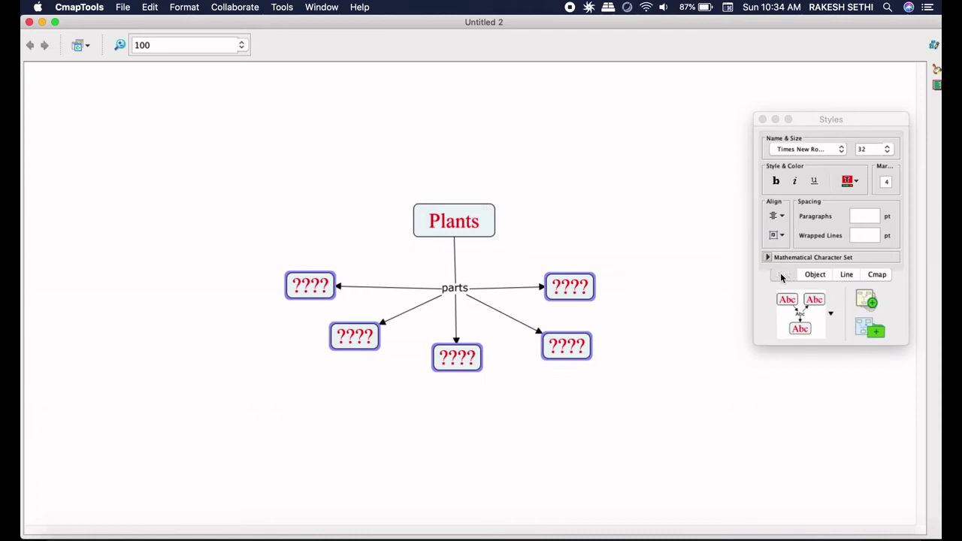
left_click(887, 153)
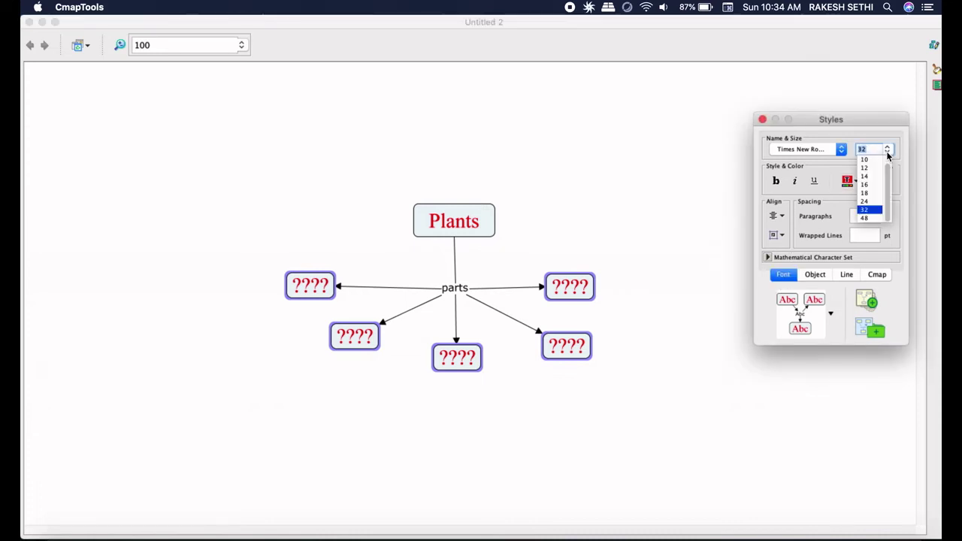
left_click(873, 202)
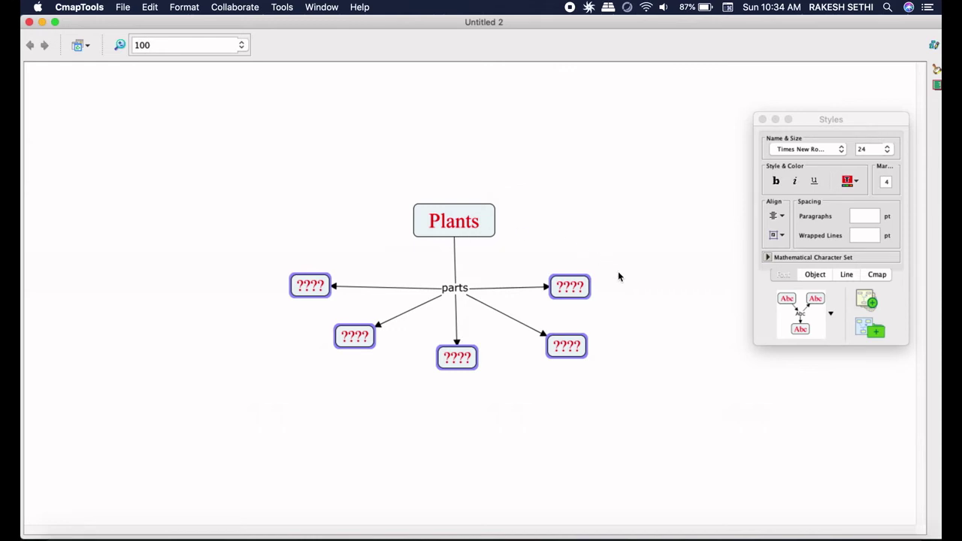
- Name the five part concepts, starting from the right-hand one and going clockwise, "Fruit", "Stem", "Roots", "Flower" and "Leaves"
double_click(569, 289)
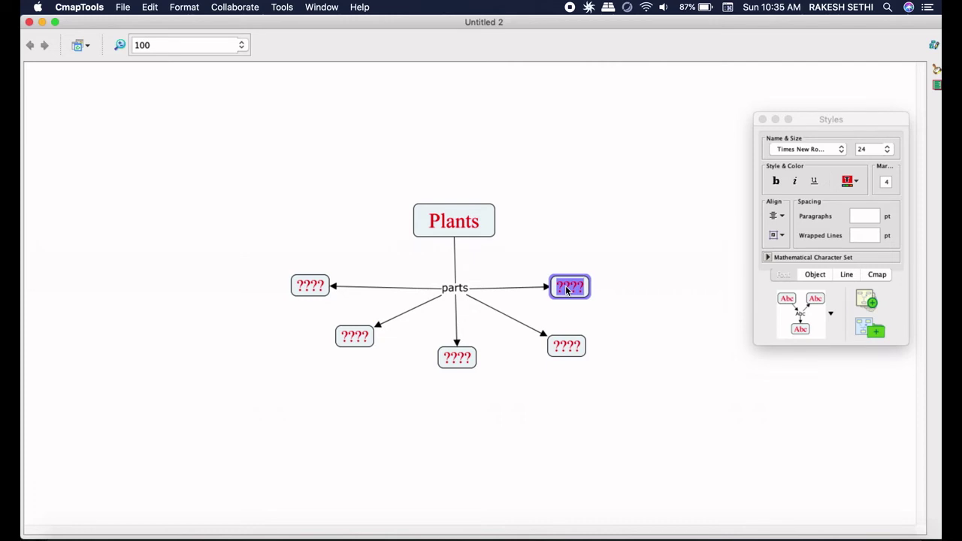
type("Fruit")
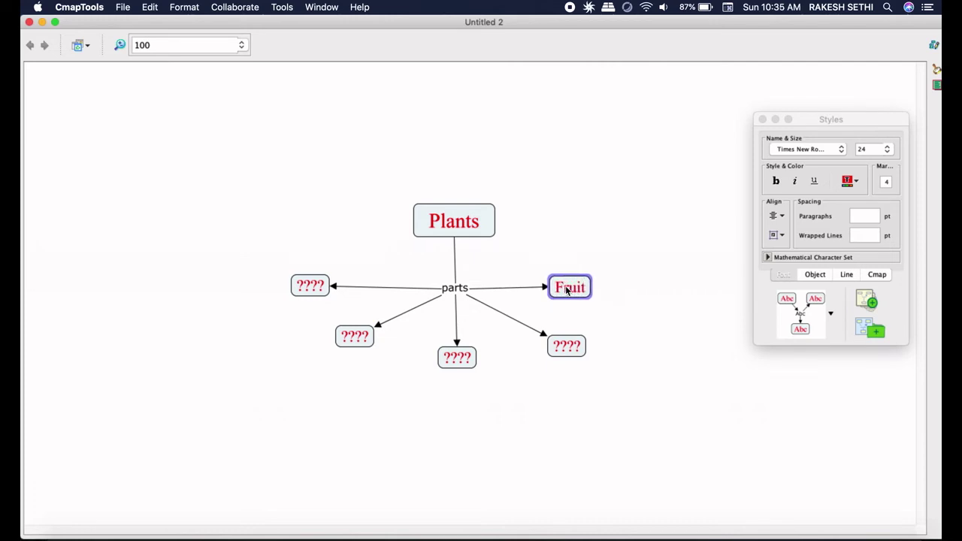
double_click(563, 346)
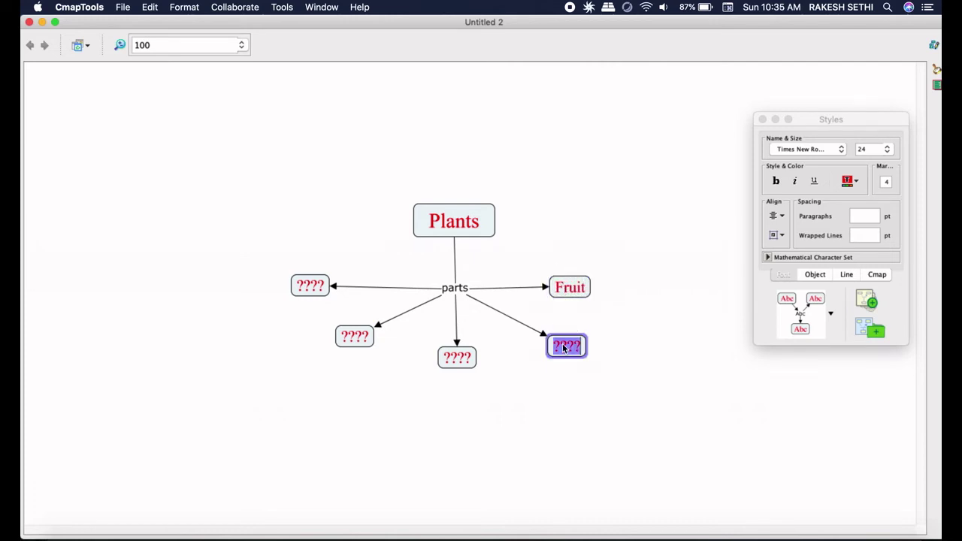
type("Stem")
double_click(458, 358)
type("Roots")
double_click(353, 338)
type("Flower")
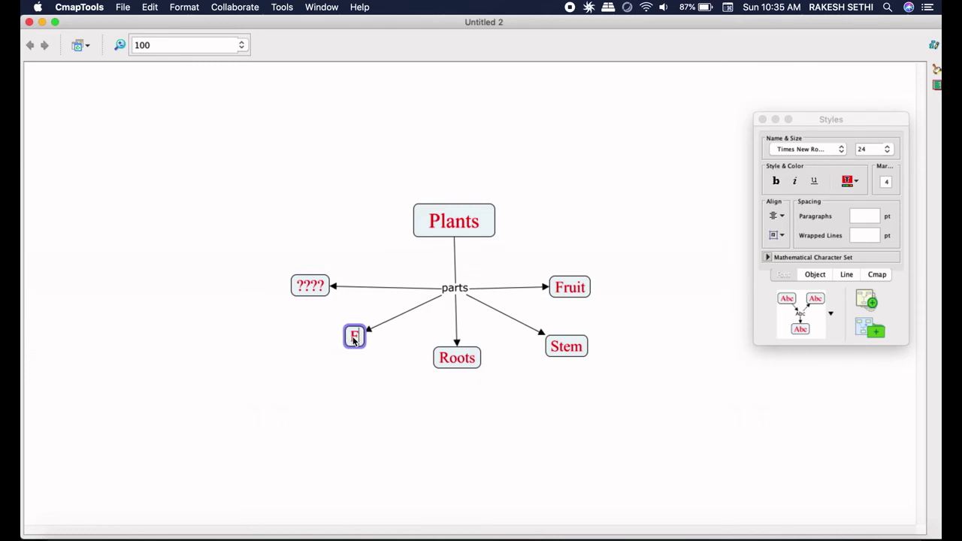
double_click(316, 286)
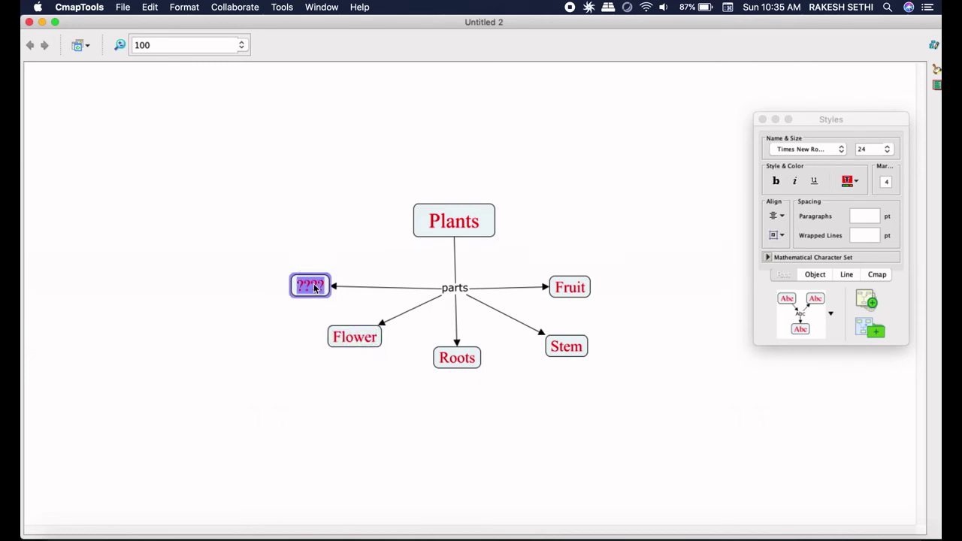
type("Leaves")
left_click(622, 326)
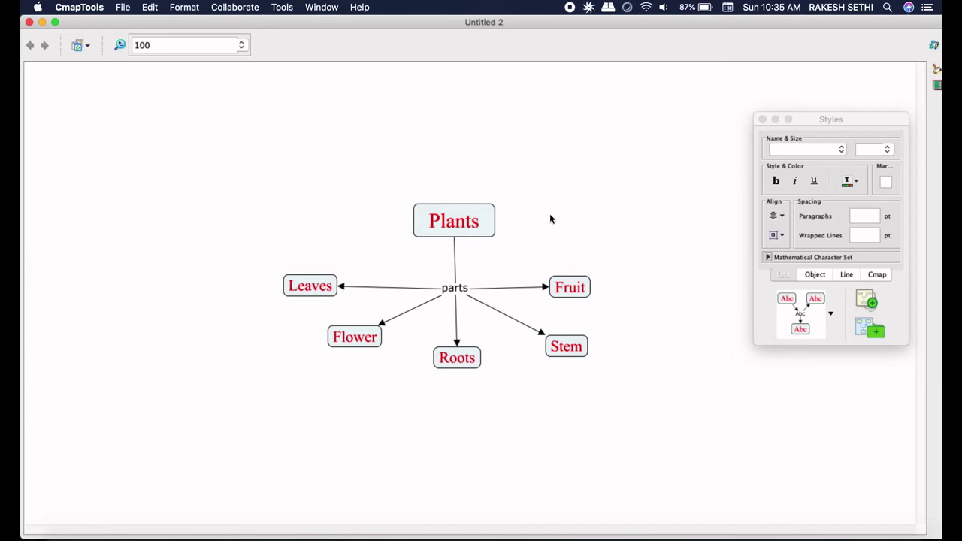
- Fill the "Plants" concept with light orange
left_click(489, 219)
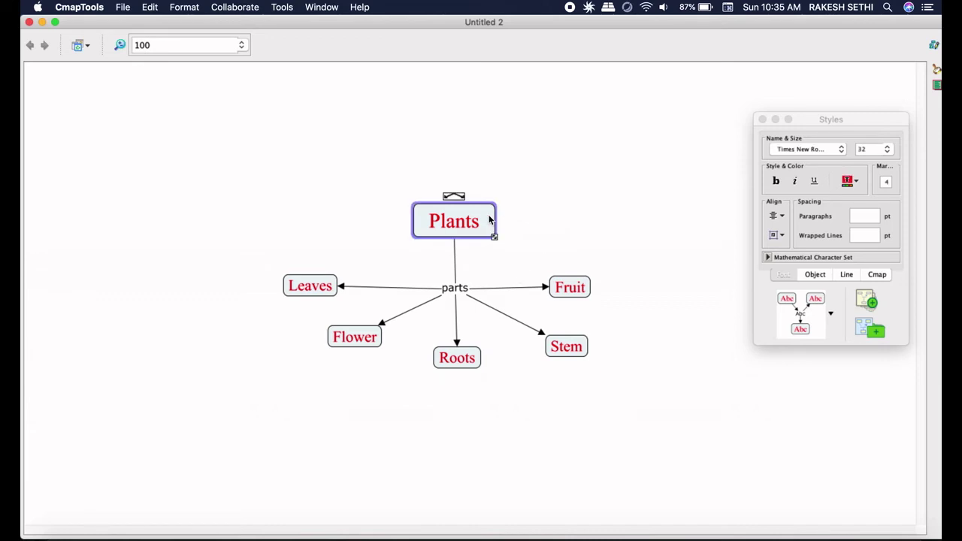
left_click(819, 277)
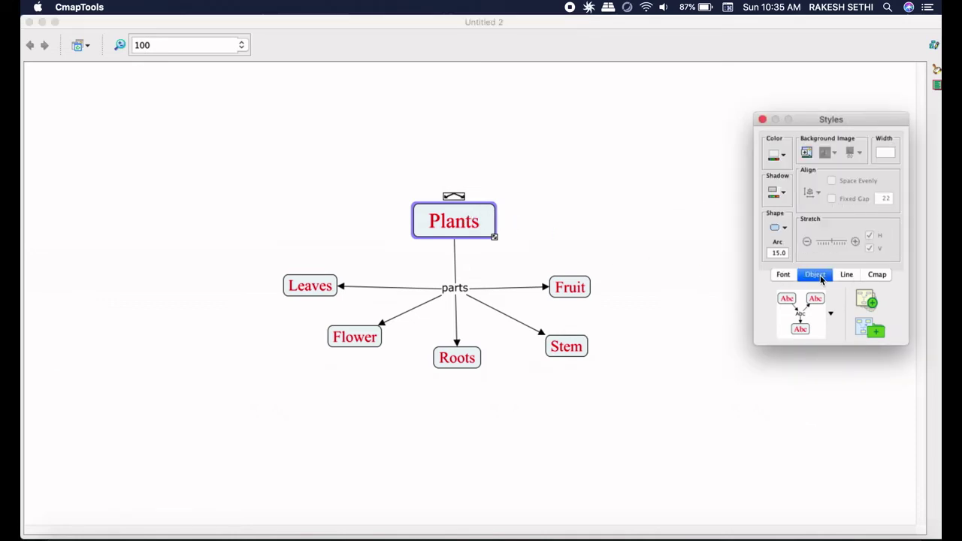
left_click(781, 155)
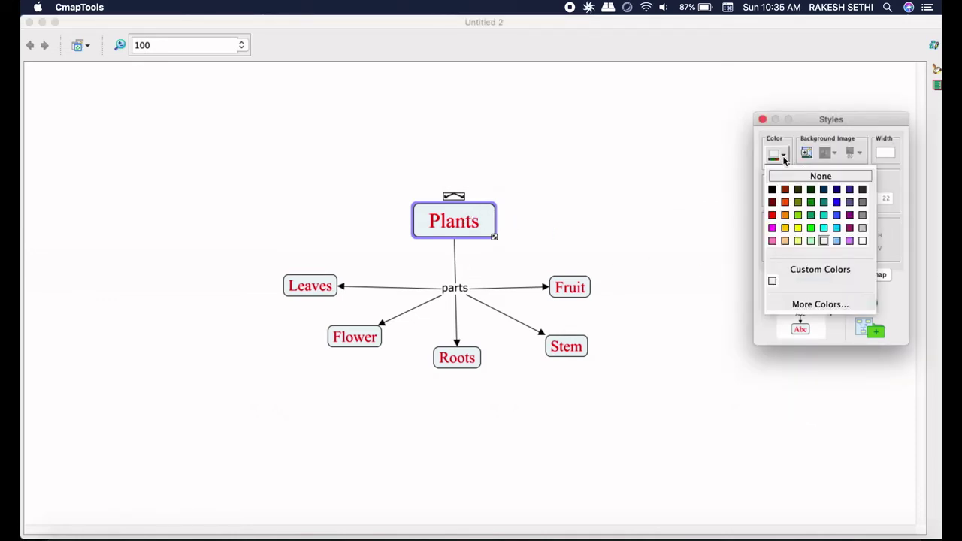
left_click(785, 241)
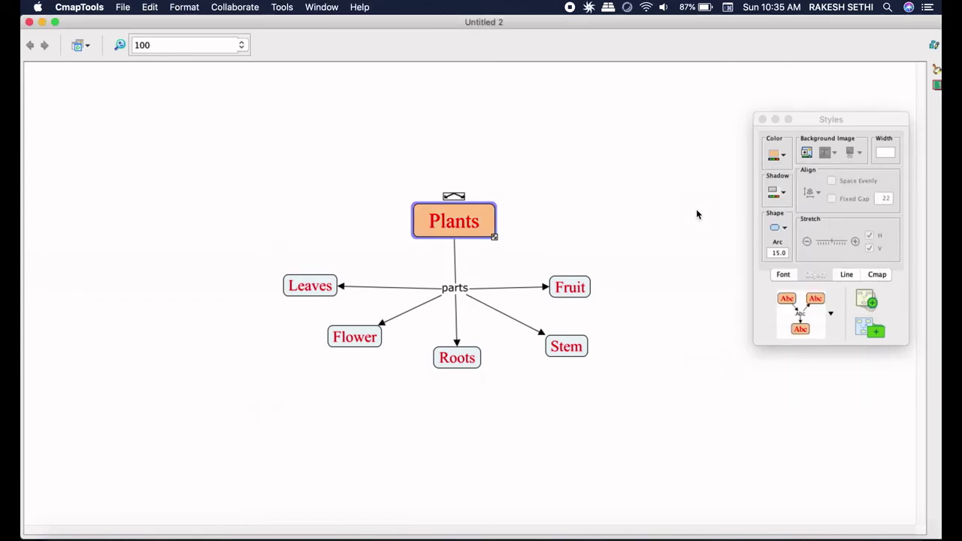
- Give the "Plants" concept a red shadow
left_click(782, 196)
left_click(782, 195)
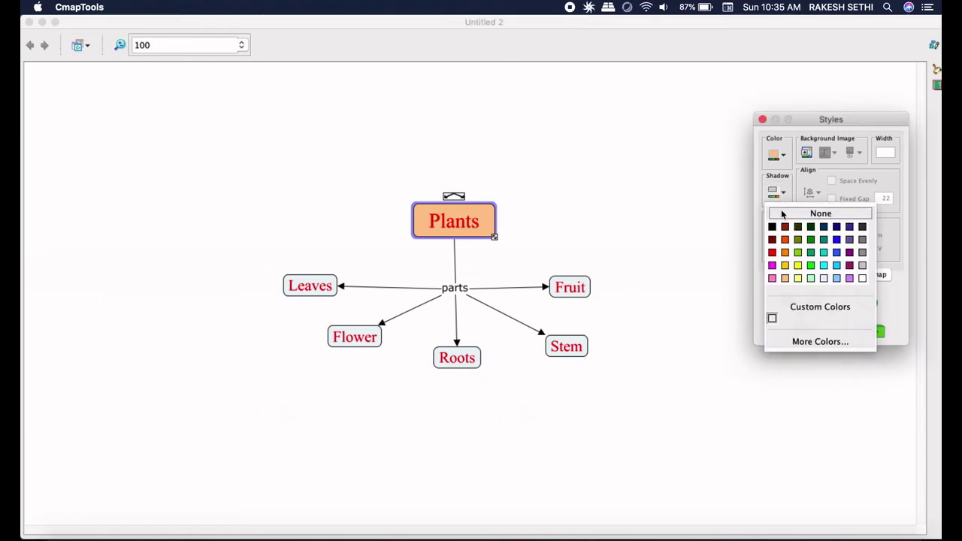
left_click(774, 259)
left_click(651, 231)
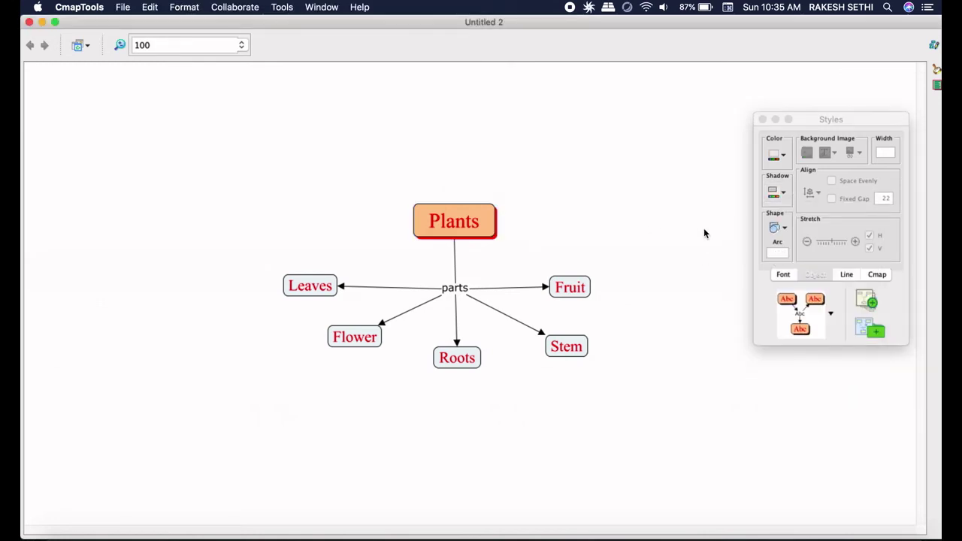
- Try an oval shape on the "Plants" concept and return it to a rounded rectangle
left_click(784, 229)
left_click(774, 286)
left_click(487, 220)
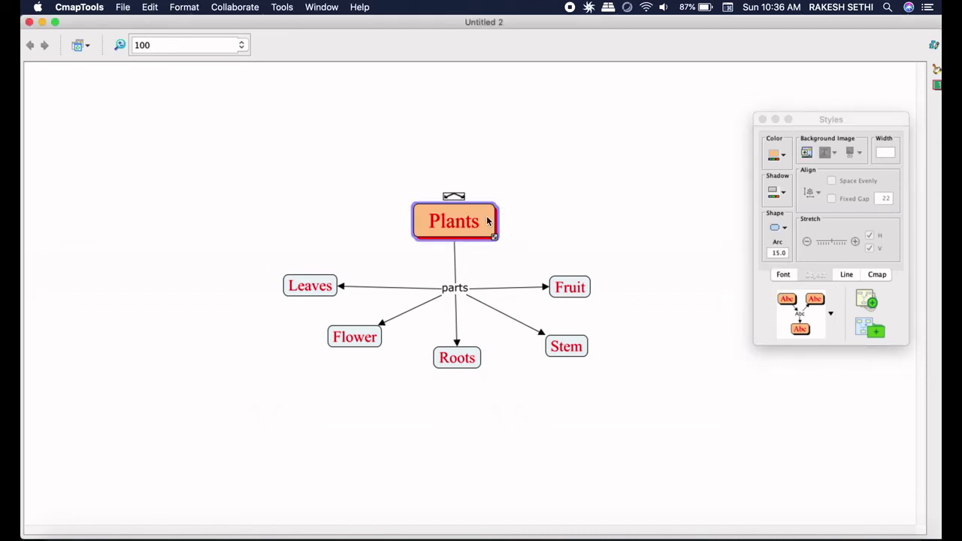
left_click(779, 228)
left_click(774, 273)
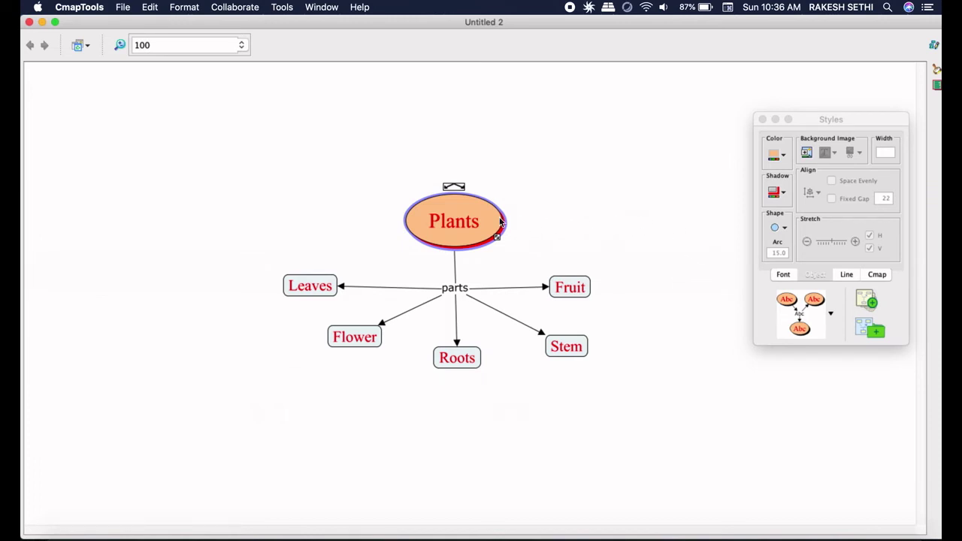
left_click(784, 227)
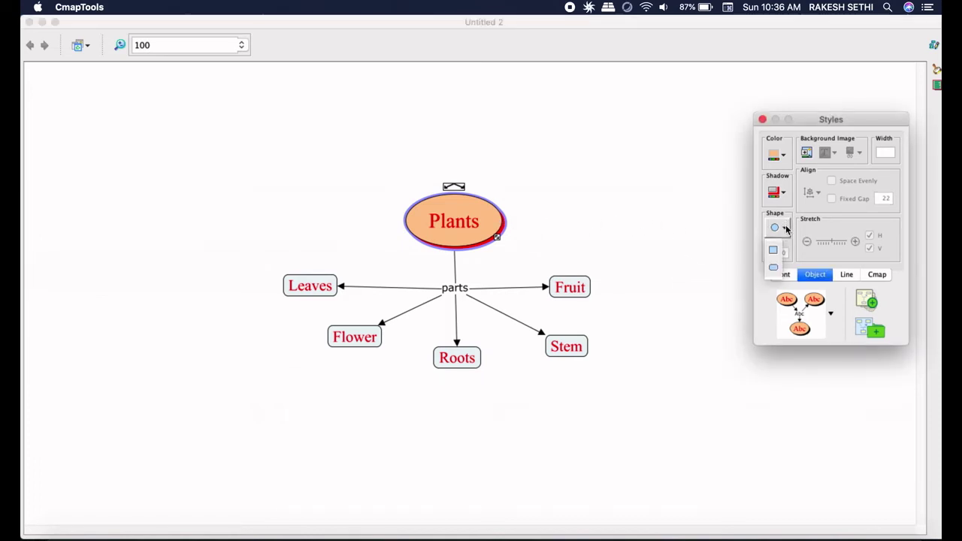
left_click(774, 266)
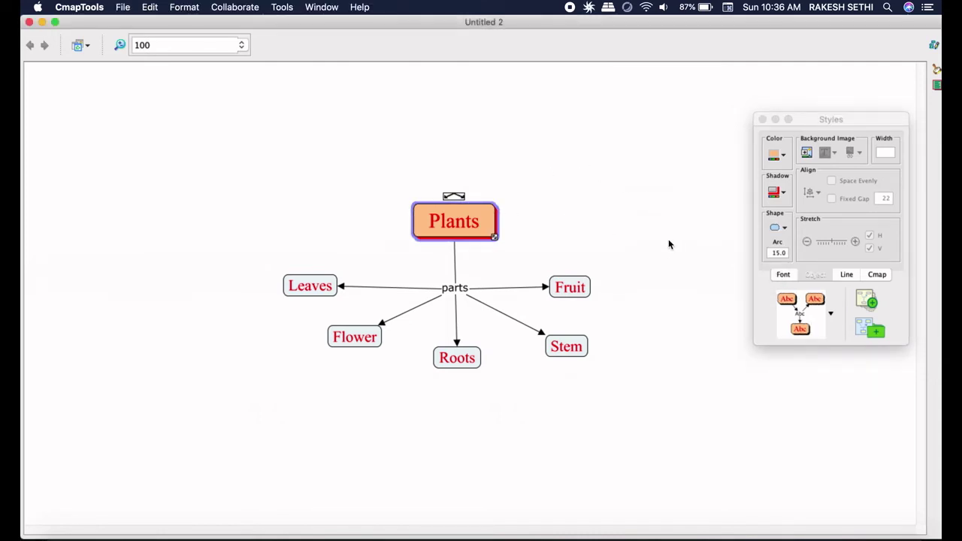
- Set the "parts-of-a-plant-vector-1858168 (1)" image from the Plants folder as the background of the "Plants" concept
left_click(806, 152)
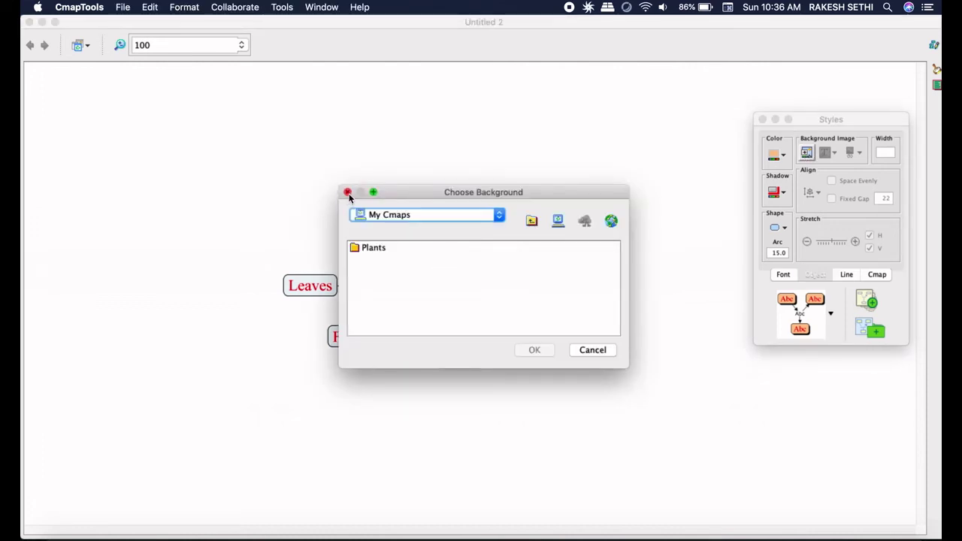
left_click_drag(426, 194, 442, 324)
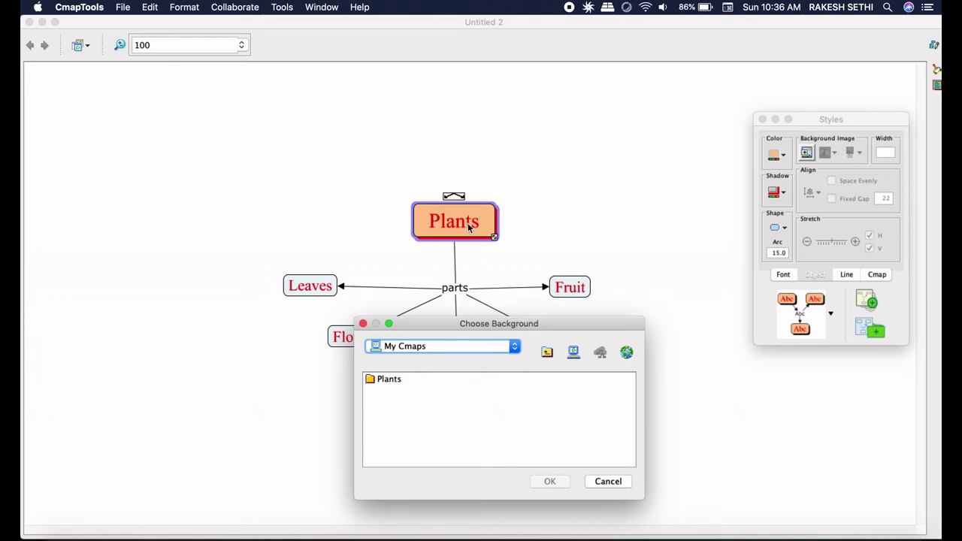
left_click(573, 354)
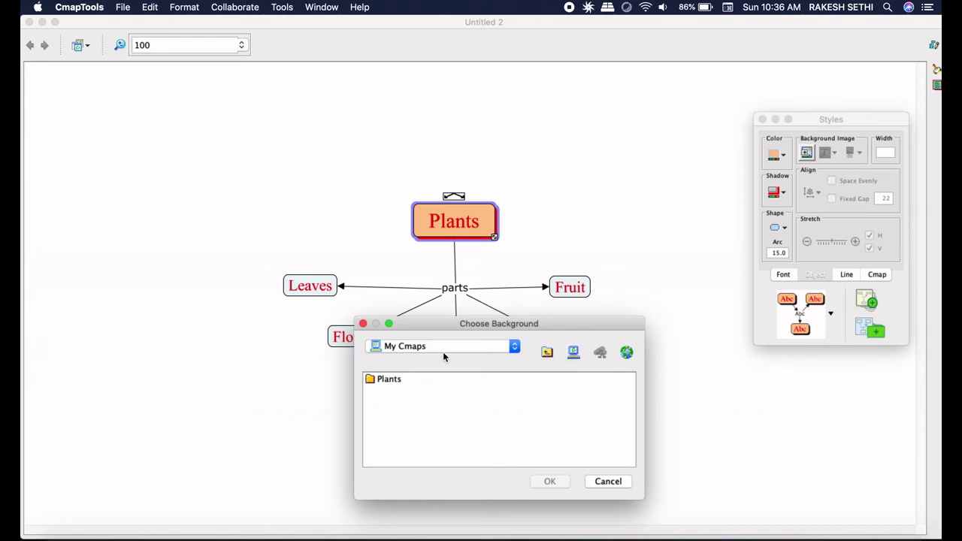
left_click(516, 350)
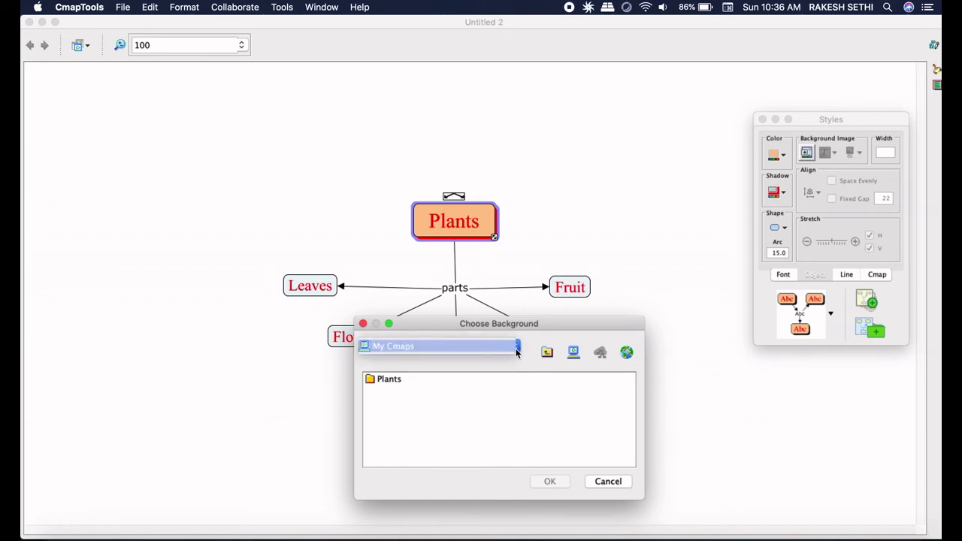
left_click(515, 348)
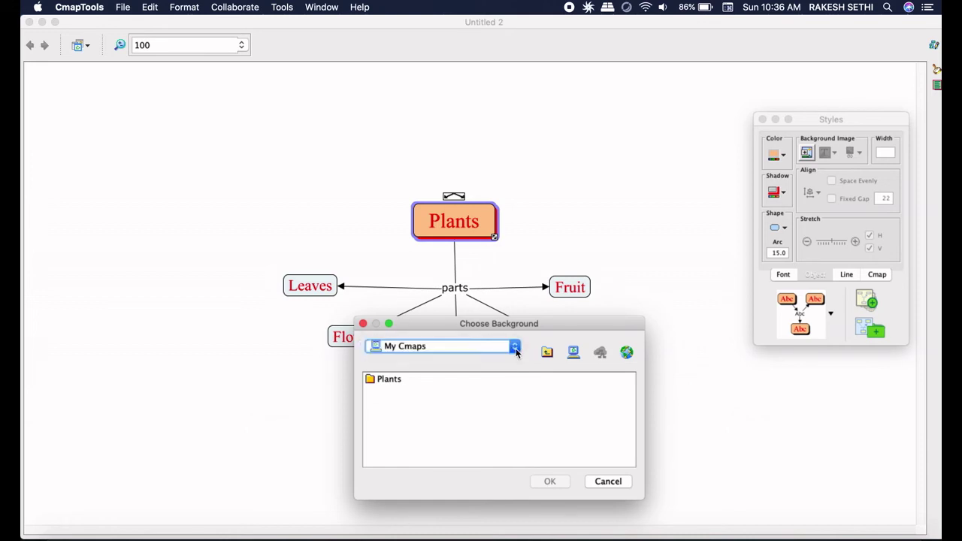
left_click(389, 380)
double_click(390, 381)
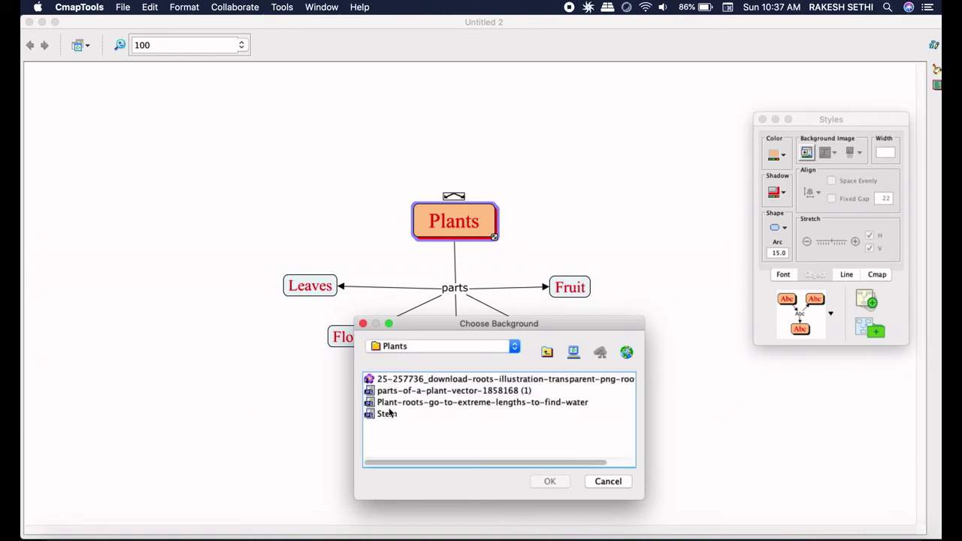
left_click(440, 392)
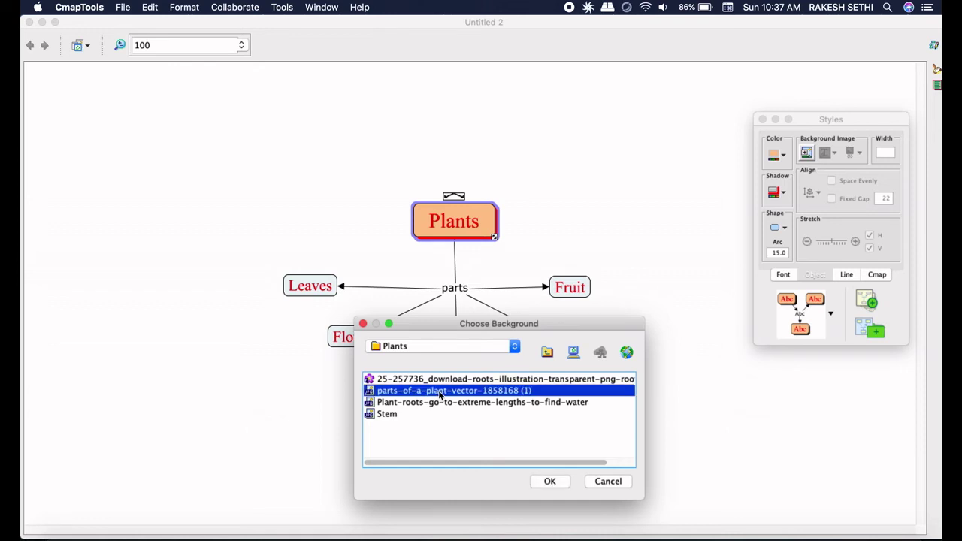
left_click(550, 481)
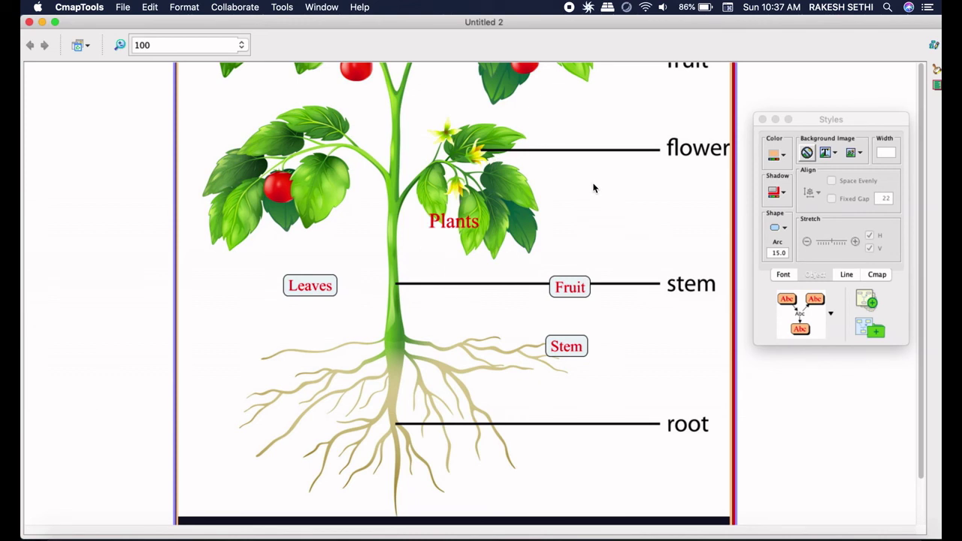
- Scale the background image to fit within the "Plants" concept's box
left_click(834, 154)
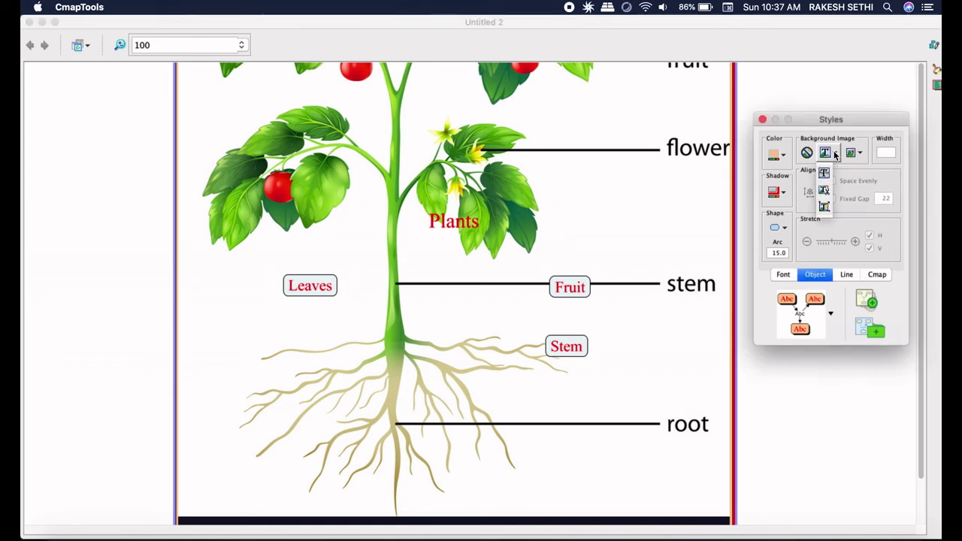
left_click(824, 208)
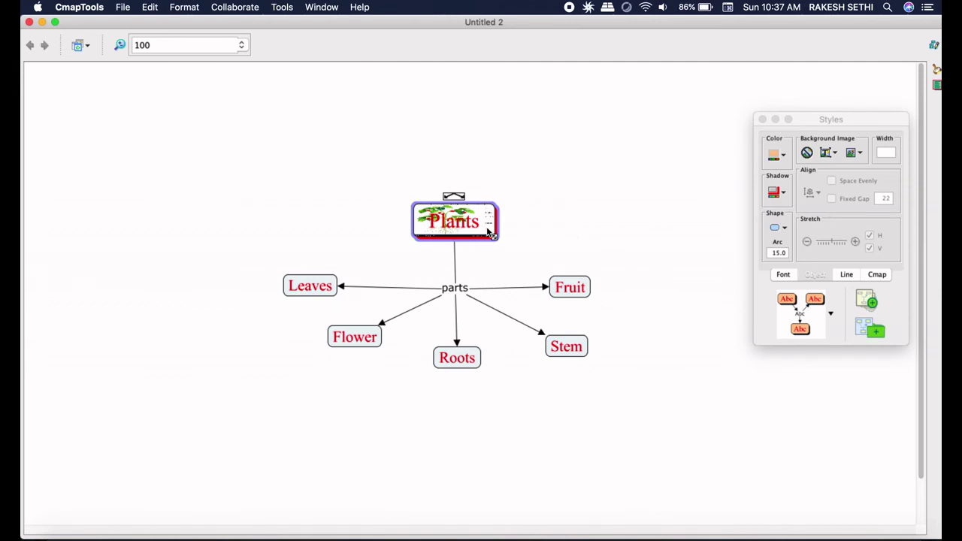
left_click(521, 234)
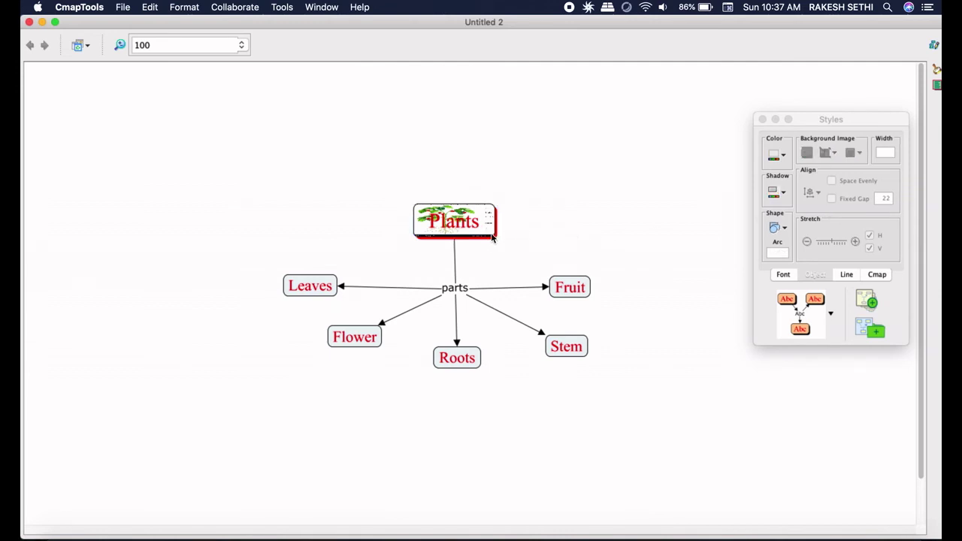
- Enlarge the "Plants" concept's box in width and height to show more of its background picture
left_click(493, 237)
left_click_drag(493, 237, 507, 260)
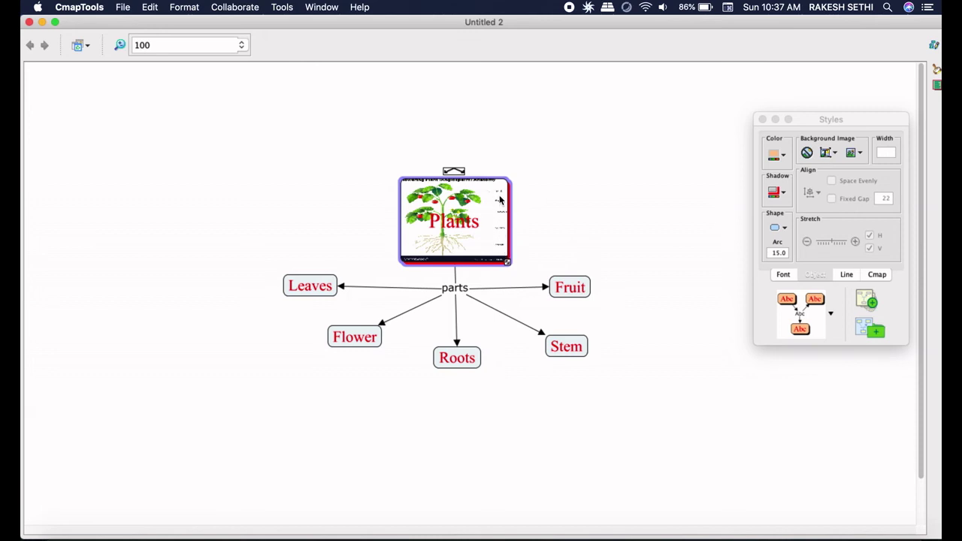
left_click(549, 209)
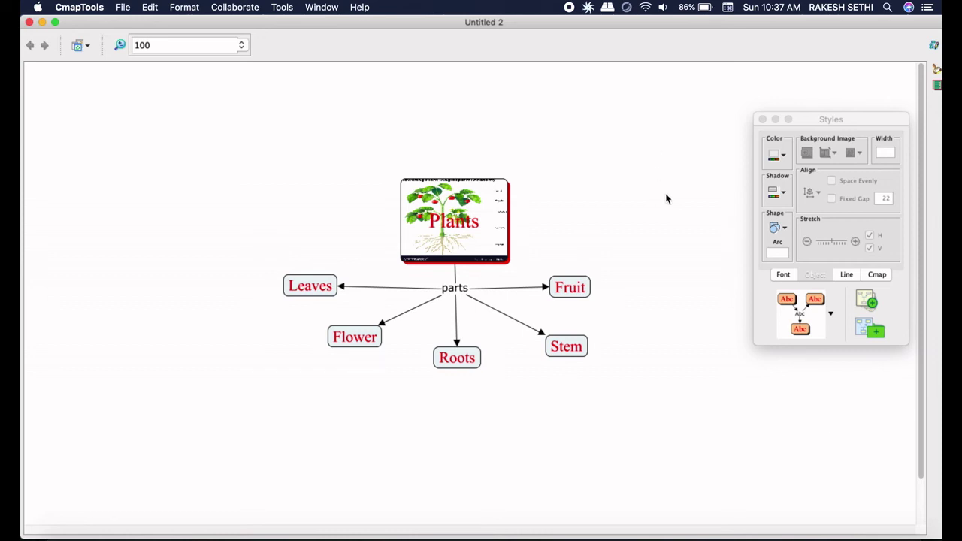
left_click(873, 273)
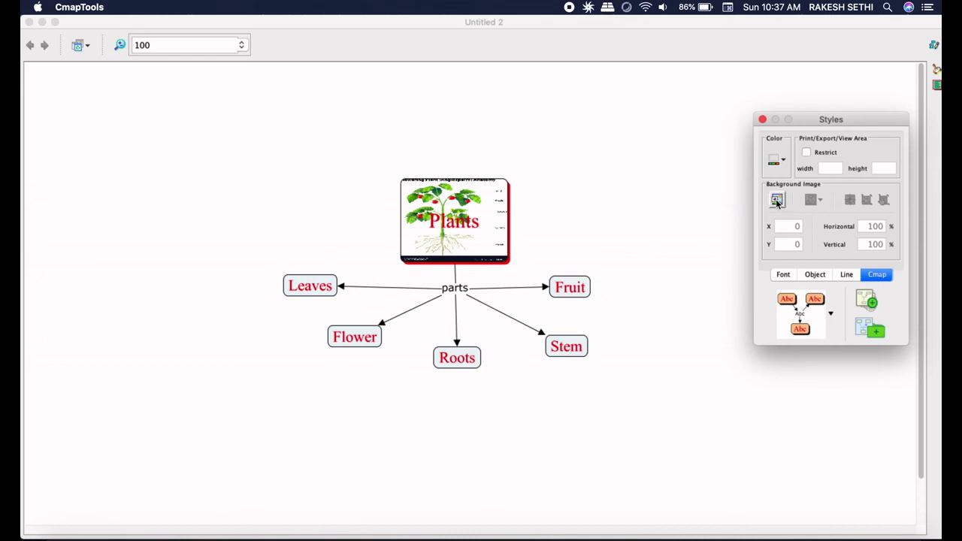
left_click(776, 200)
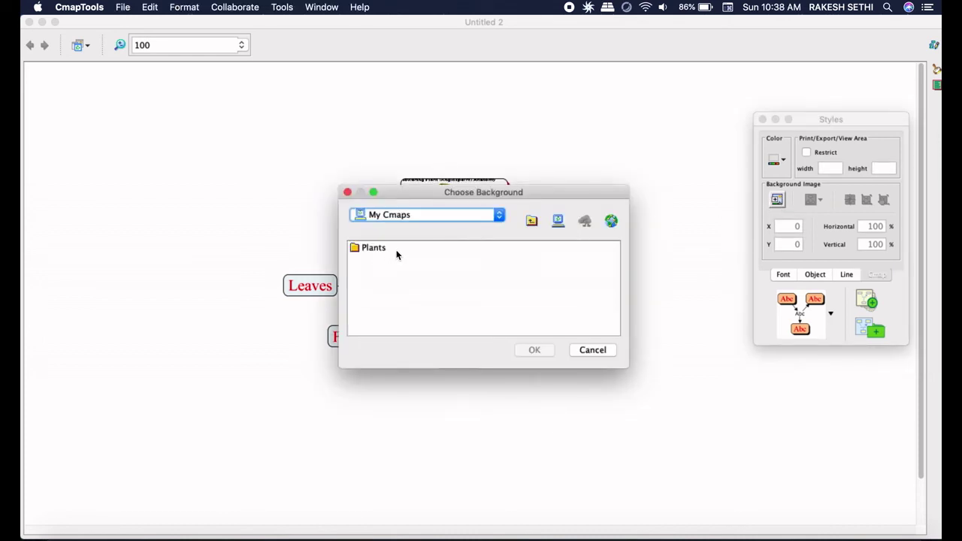
left_click(557, 220)
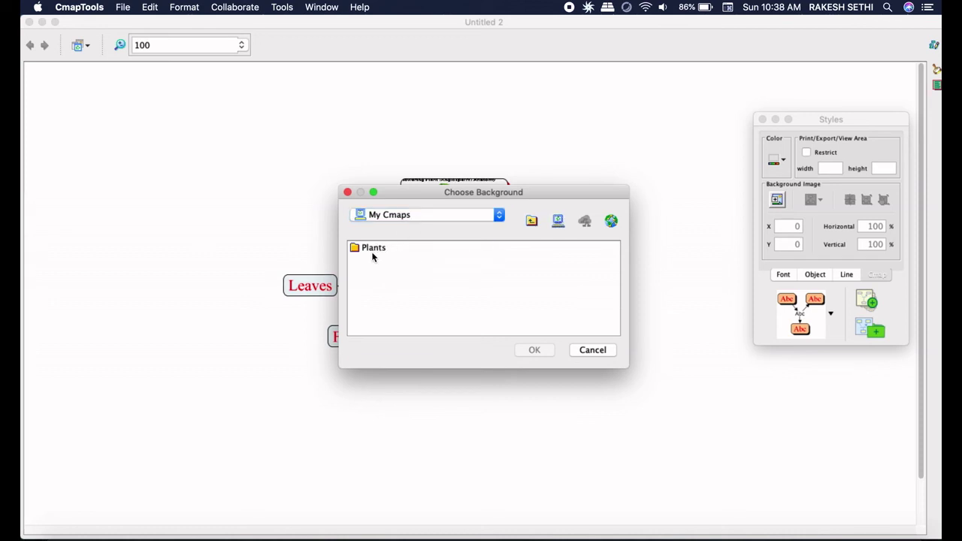
left_click(348, 193)
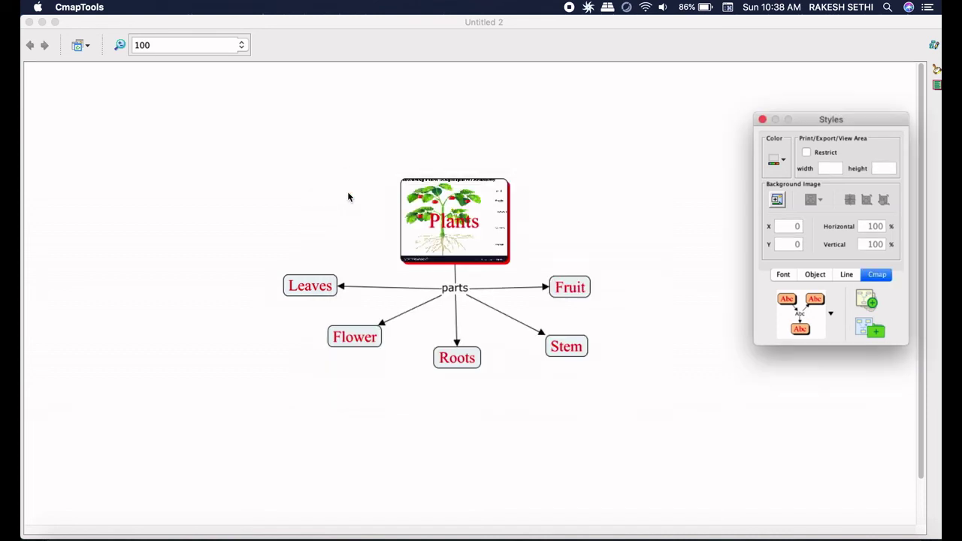
right_click(632, 153)
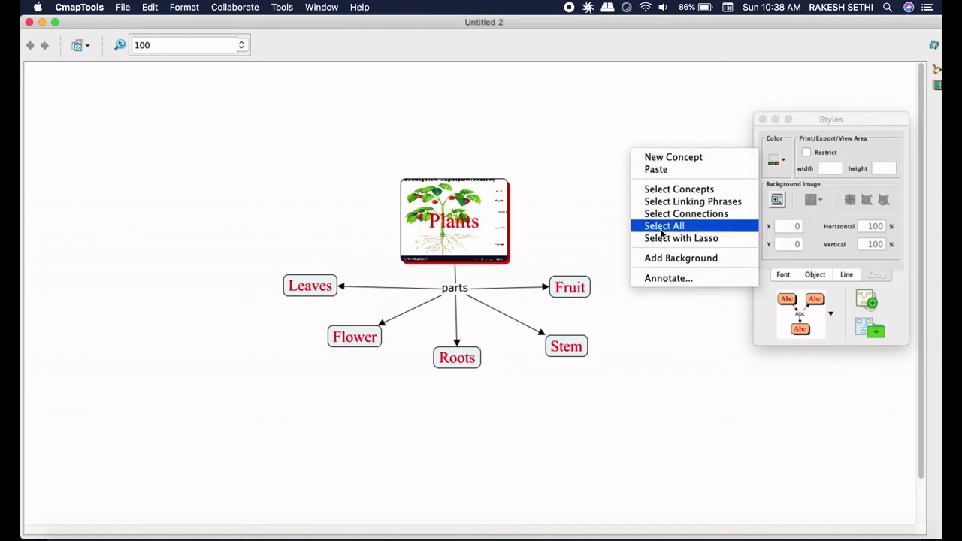
left_click(672, 259)
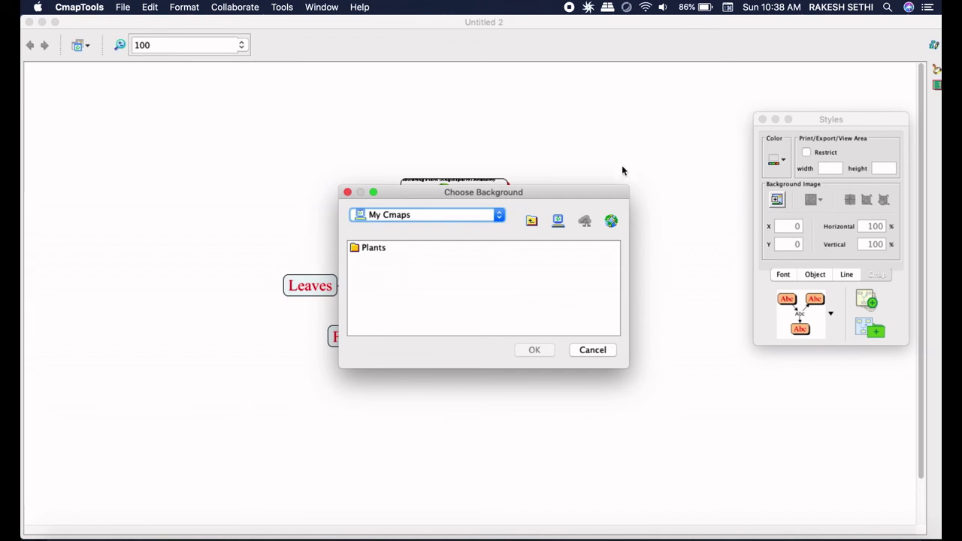
left_click(347, 193)
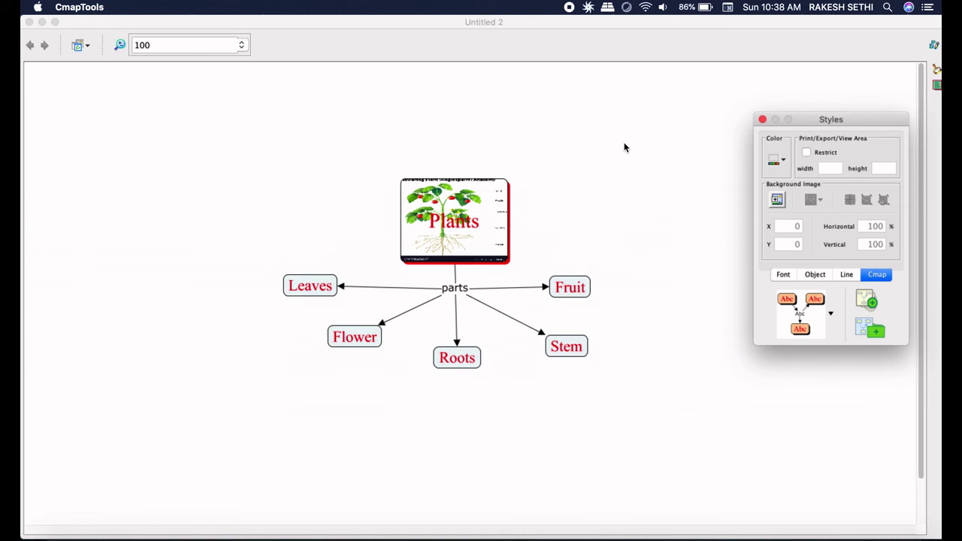
left_click(294, 121)
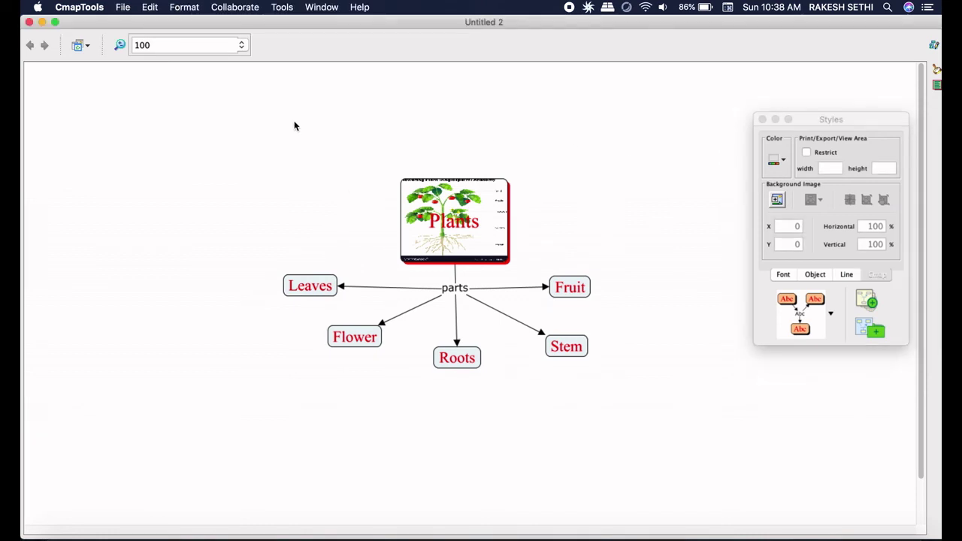
- Add the "Plant-roots-go-to-extreme-lengths-to-find-water" image from the Plants folder as the background of the whole map
left_click(188, 9)
mouse_move(225, 96)
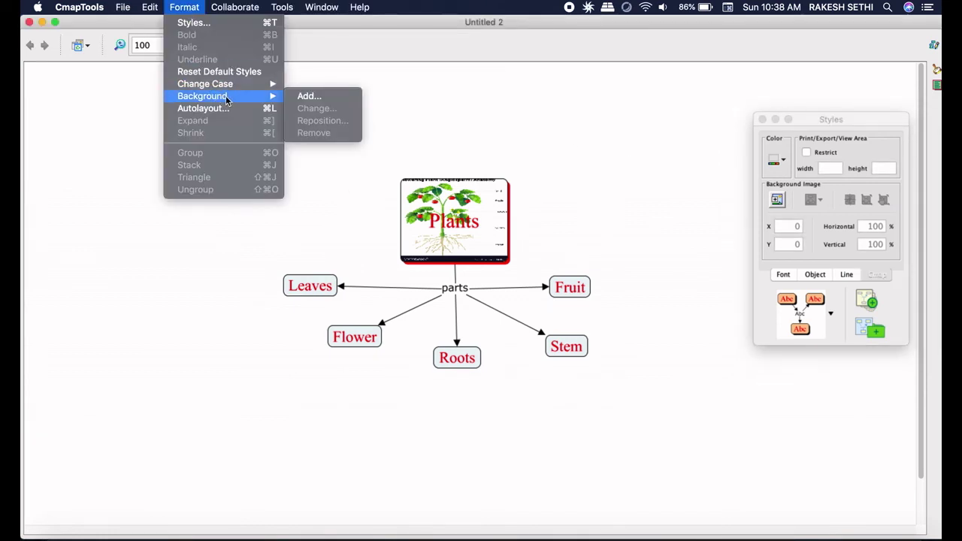
left_click(301, 97)
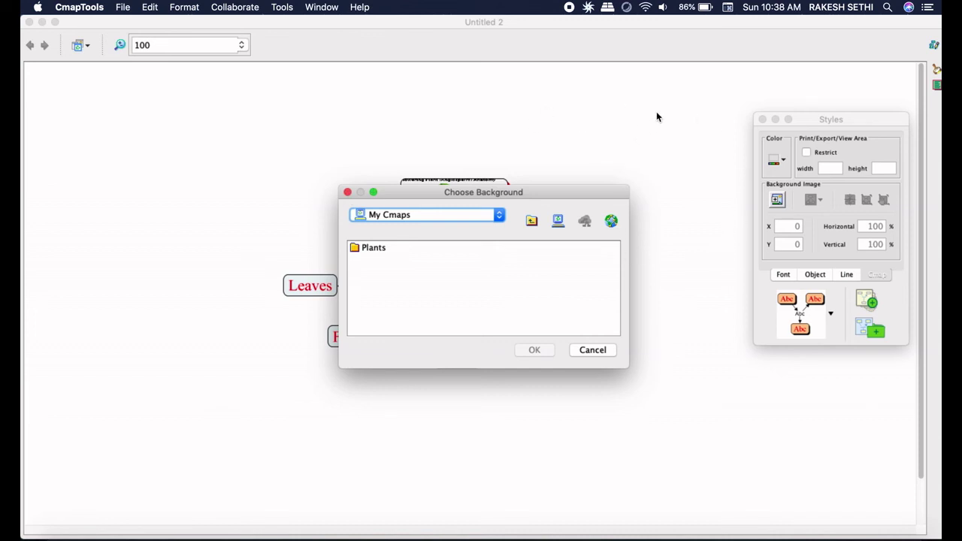
left_click(372, 250)
double_click(371, 248)
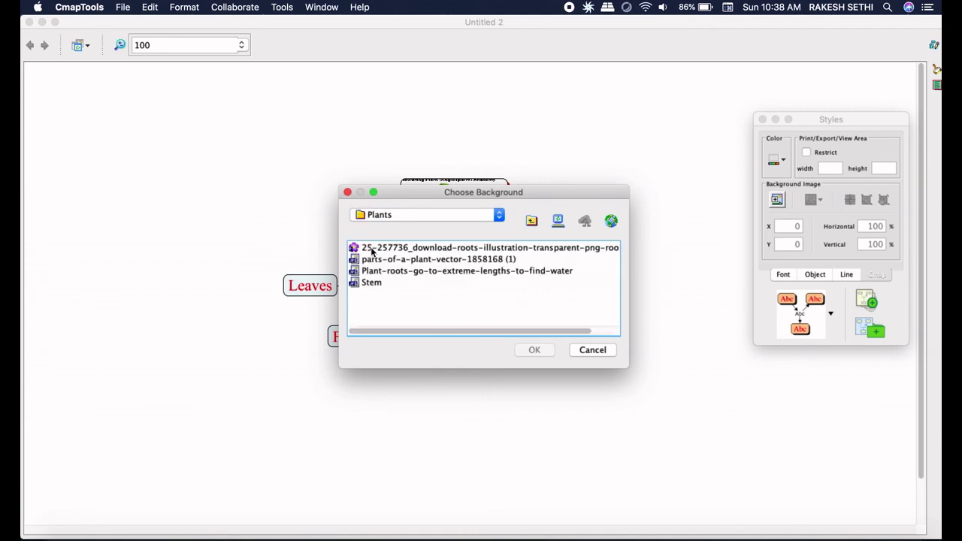
left_click(419, 275)
left_click(534, 352)
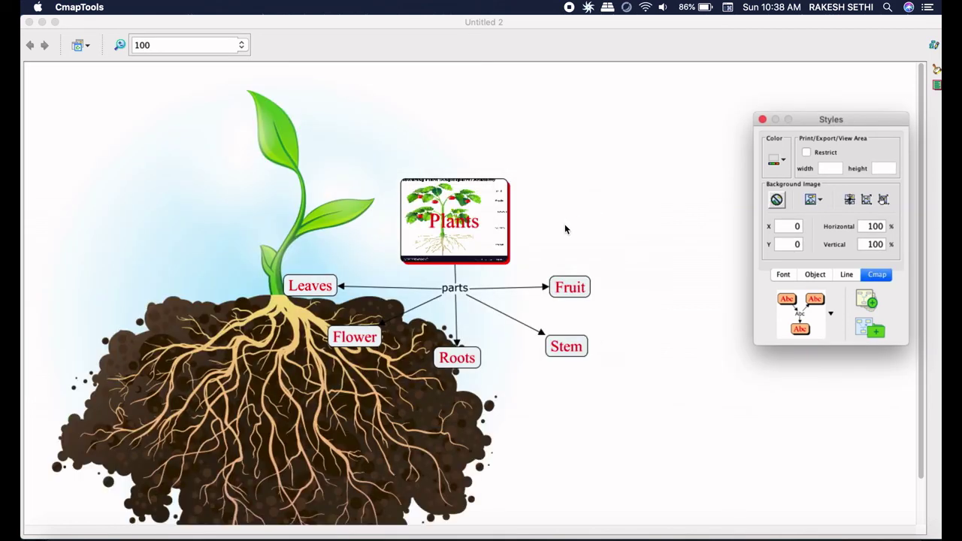
left_click(433, 372)
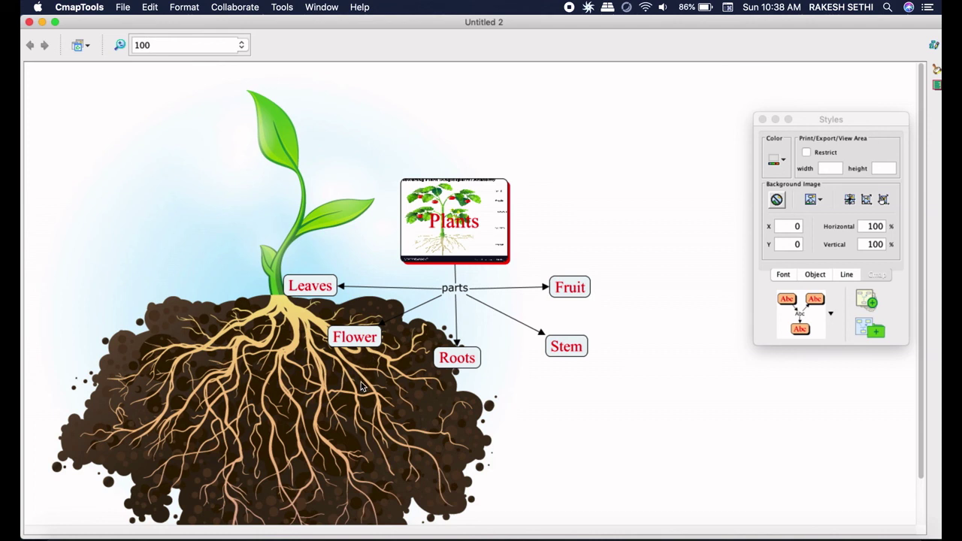
- Stretch the map's background image horizontally to 177% so it spans the full canvas width
right_click(664, 189)
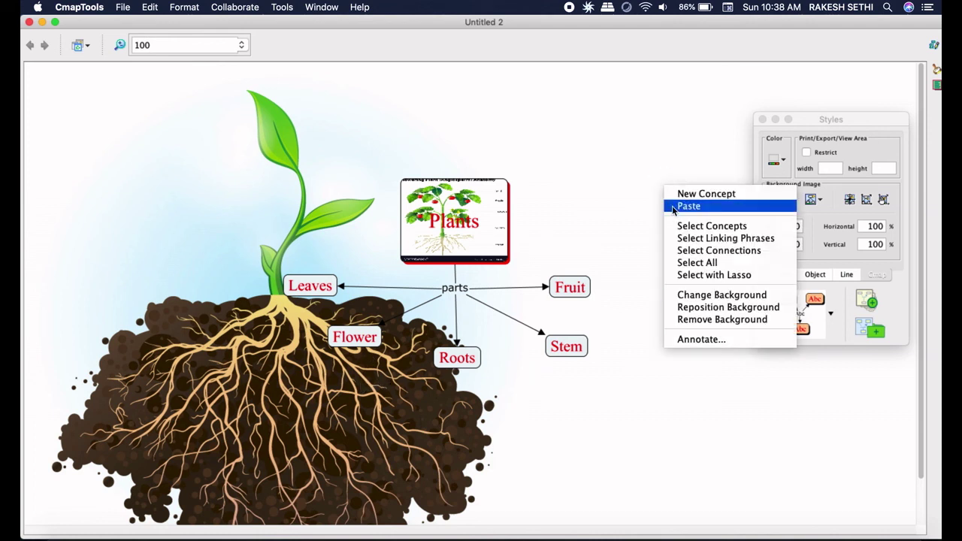
left_click(704, 314)
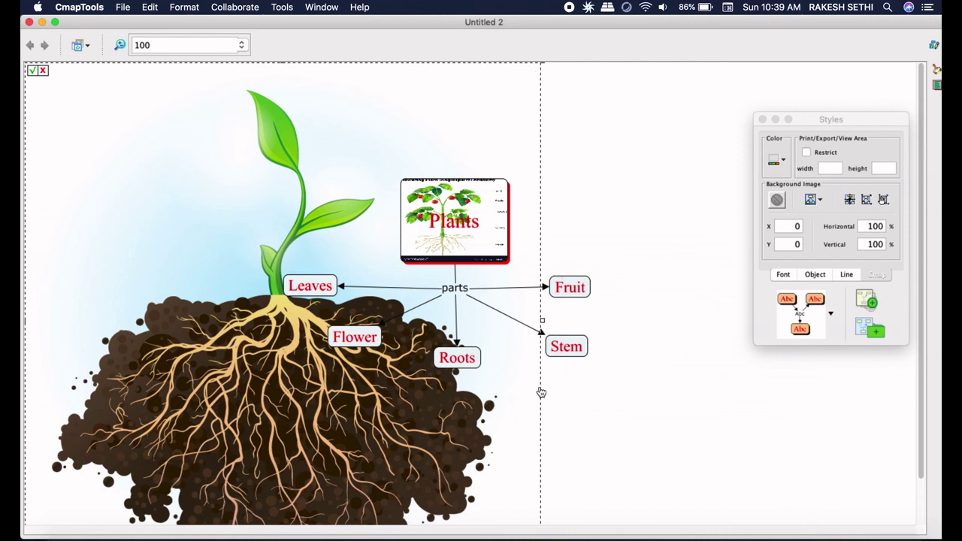
left_click(543, 321)
left_click_drag(543, 321, 936, 288)
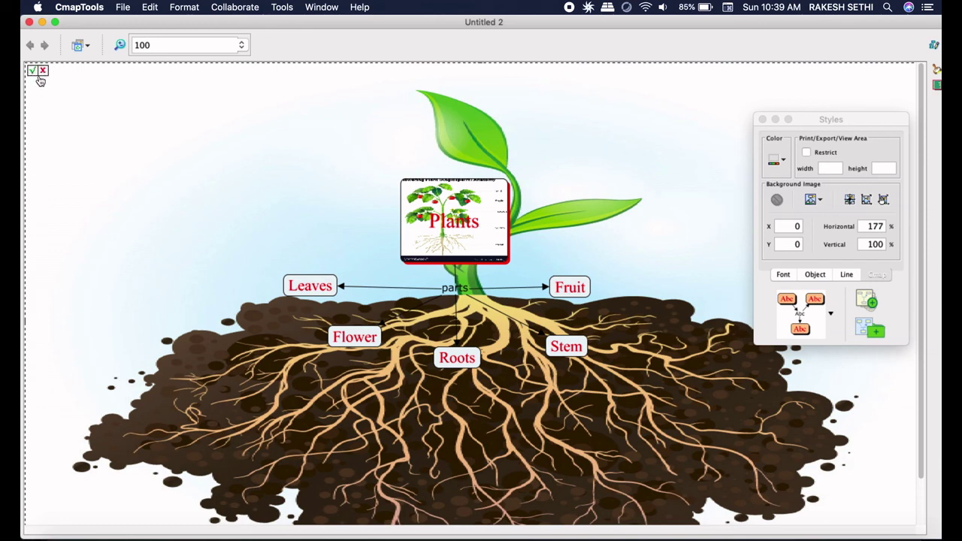
left_click(33, 70)
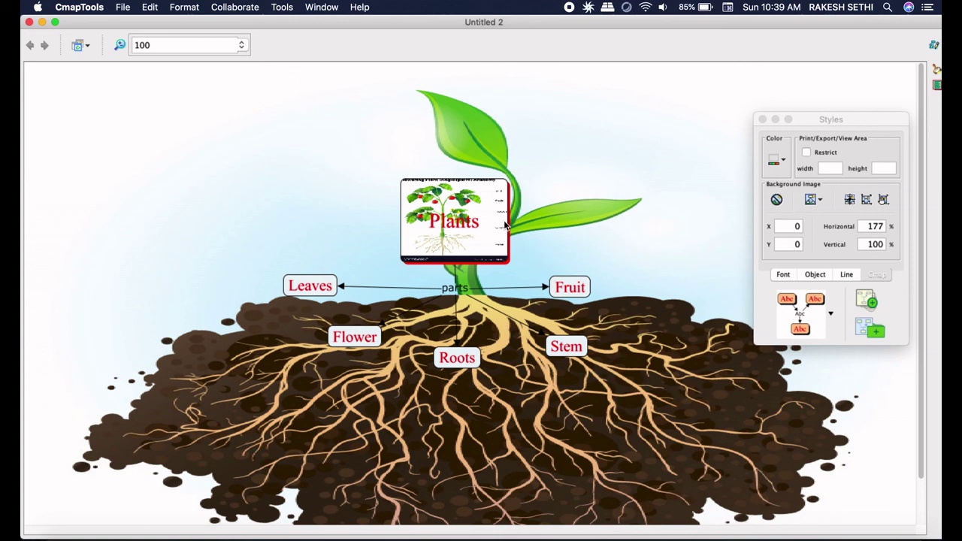
- Move the entire concept map to the canvas's upper-left area, clear of the seedling in the background
key("super+a")
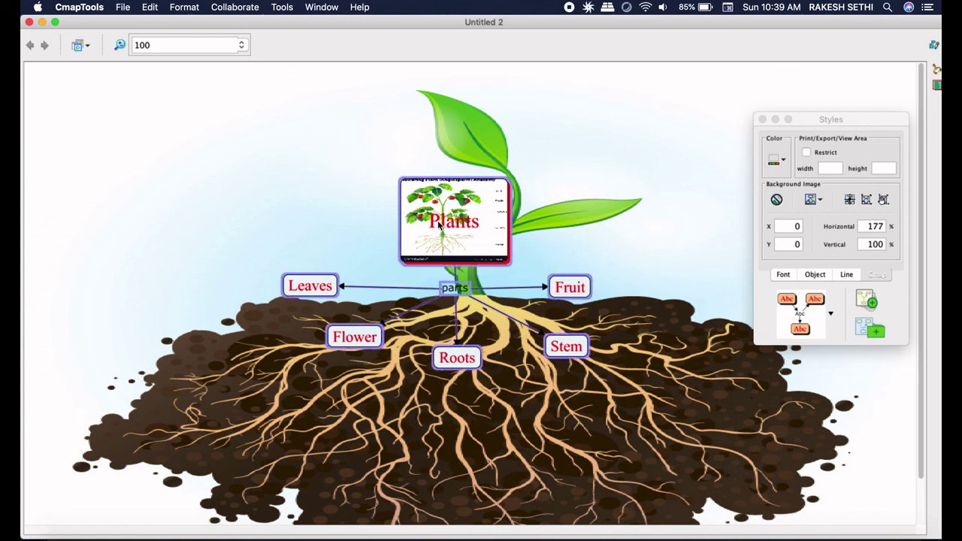
left_click_drag(455, 228, 190, 135)
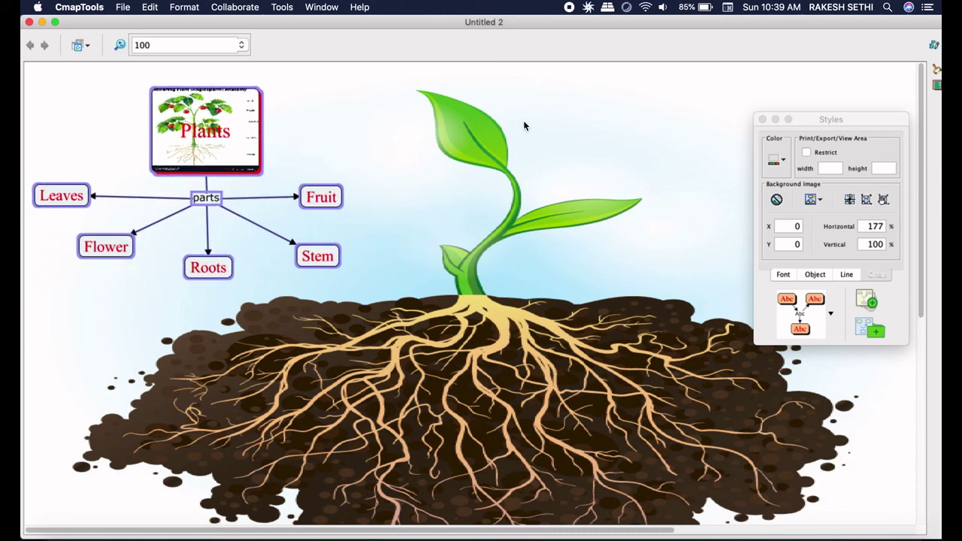